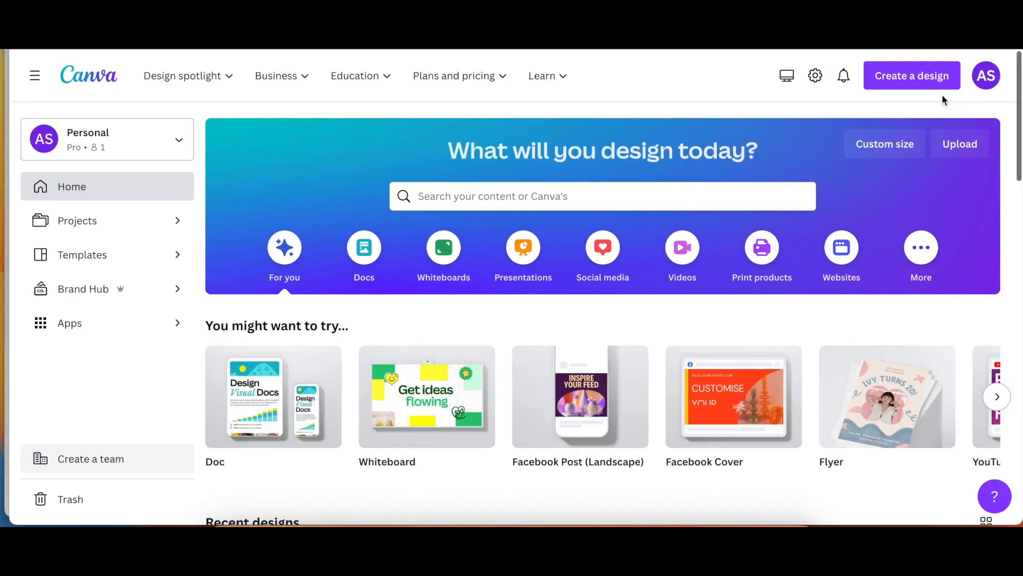
- Start a new Facebook Post (Landscape) design from Create a design
left_click(923, 81)
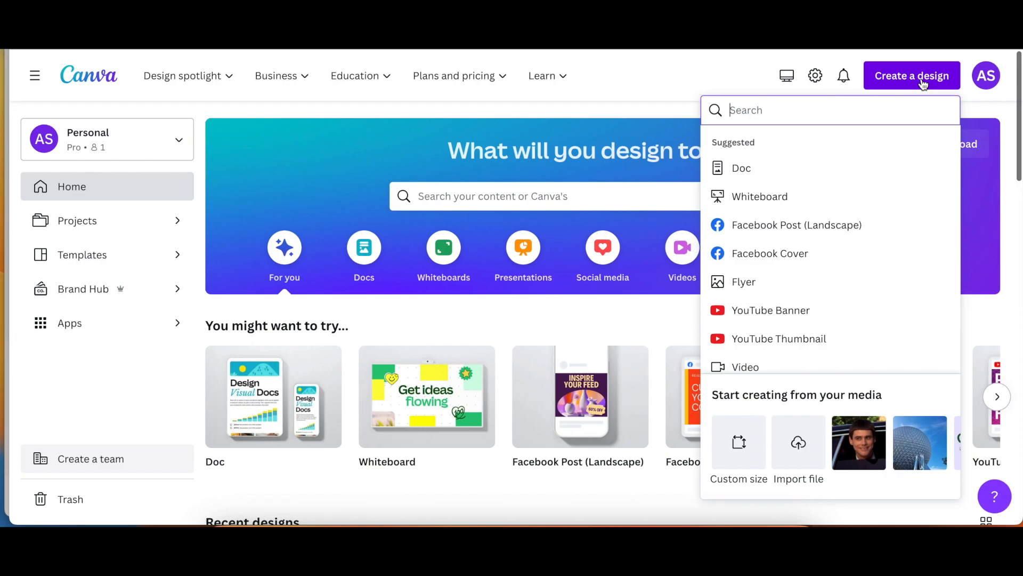
left_click(836, 225)
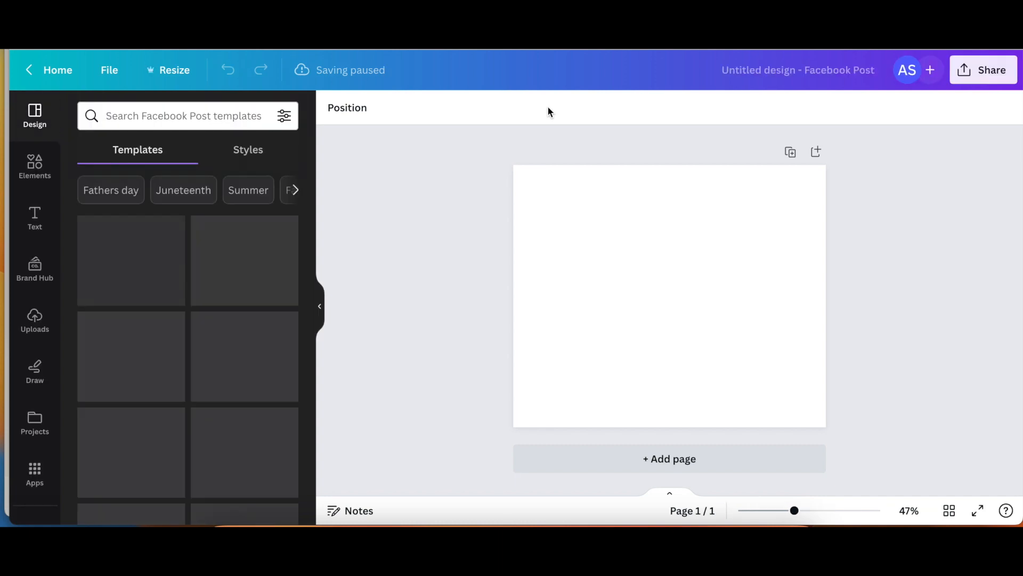
- Apply the pink-to-yellow gradient from the Background colour options to the page
scroll(27, 440, "down", 5)
left_click(29, 440)
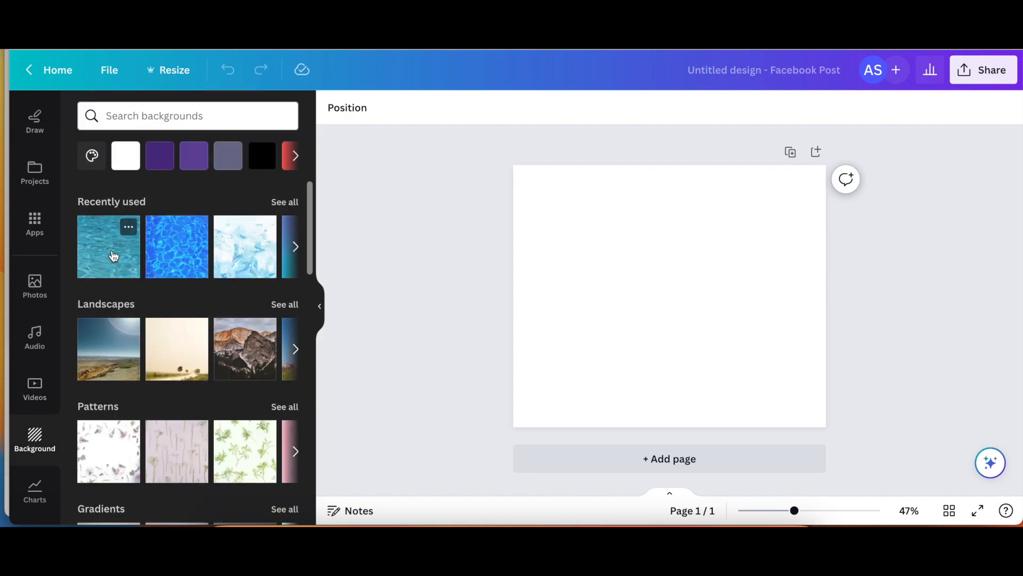
left_click(92, 156)
scroll(164, 308, "down", 5)
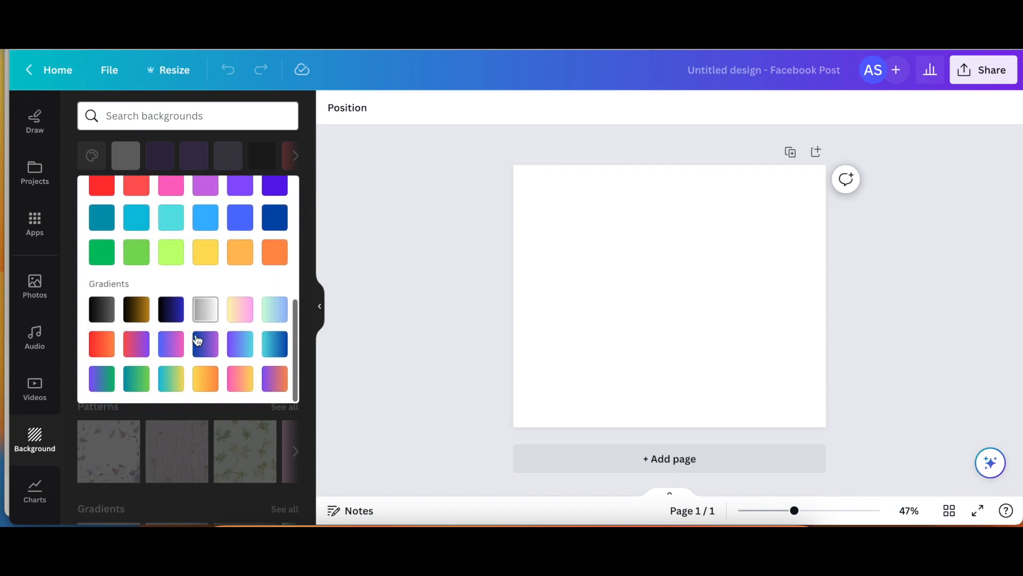
left_click(241, 380)
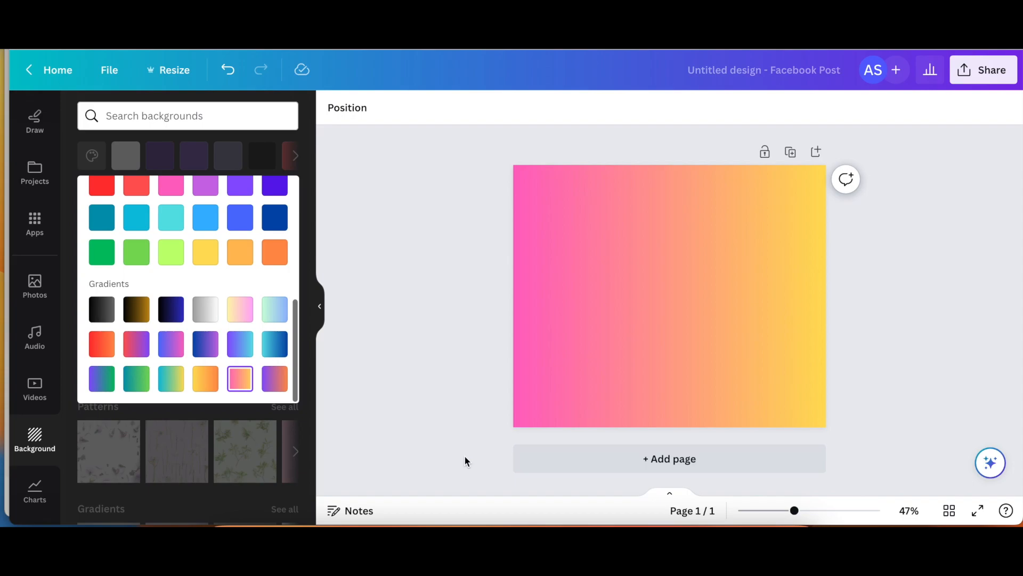
scroll(34, 179, "up", 5)
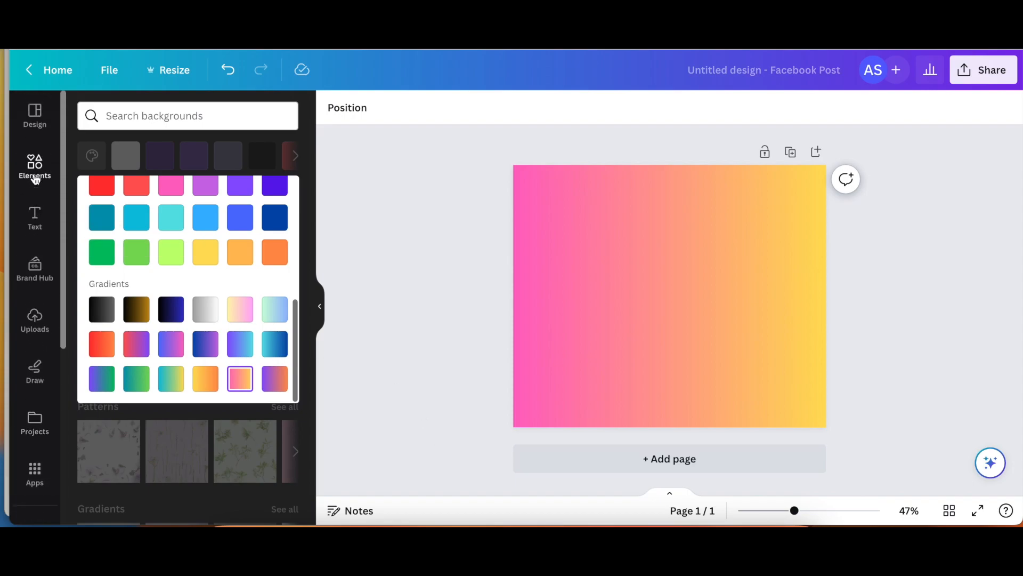
- Add a heading, enlarge it and make its text white
left_click(35, 216)
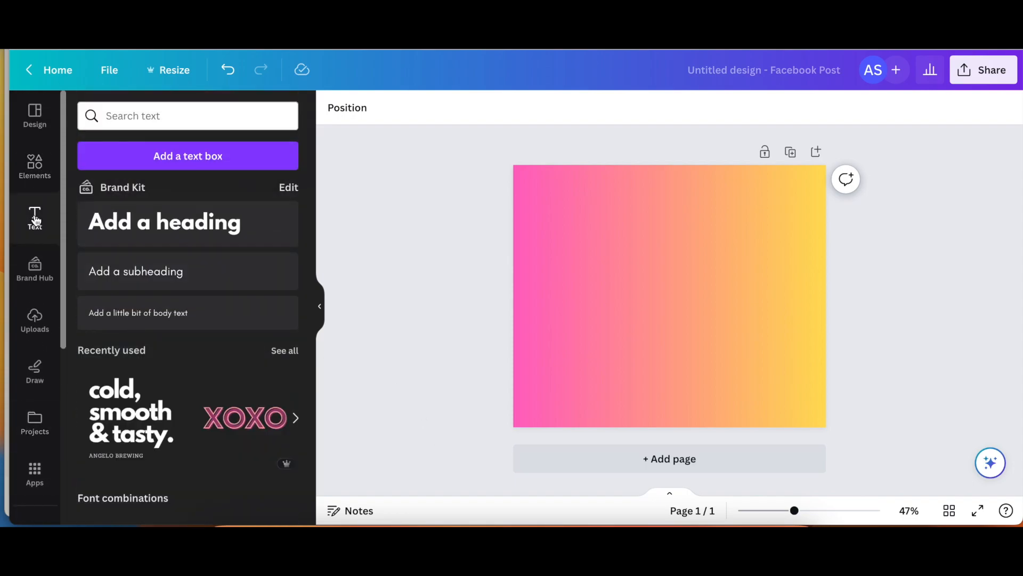
left_click(186, 226)
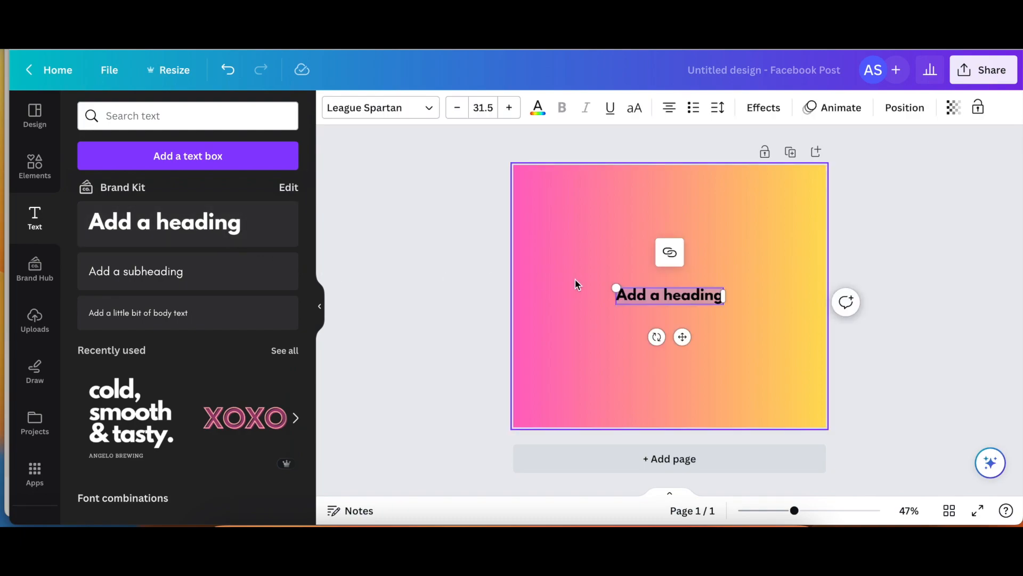
left_click_drag(614, 289, 576, 281)
left_click(538, 108)
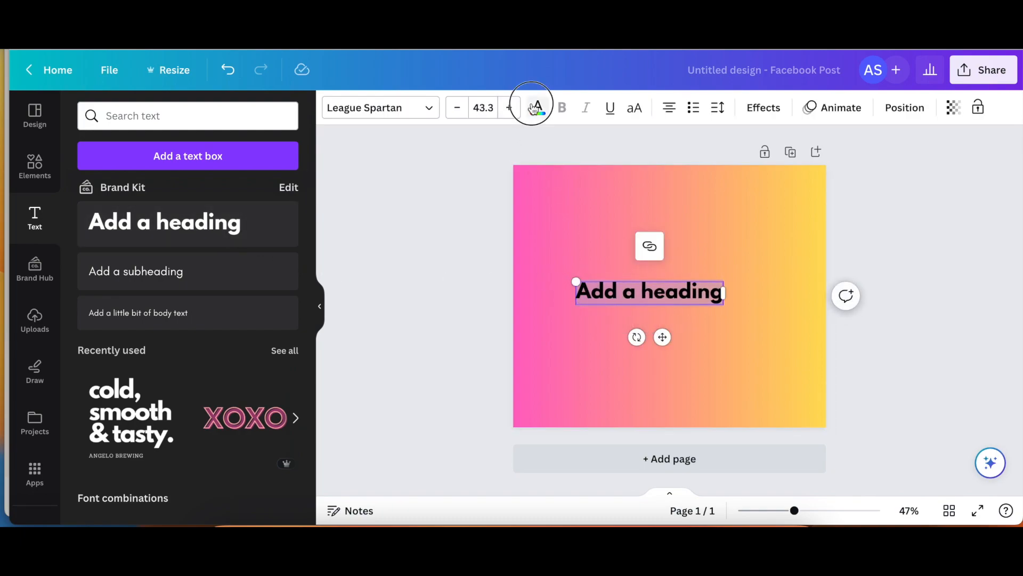
left_click(288, 401)
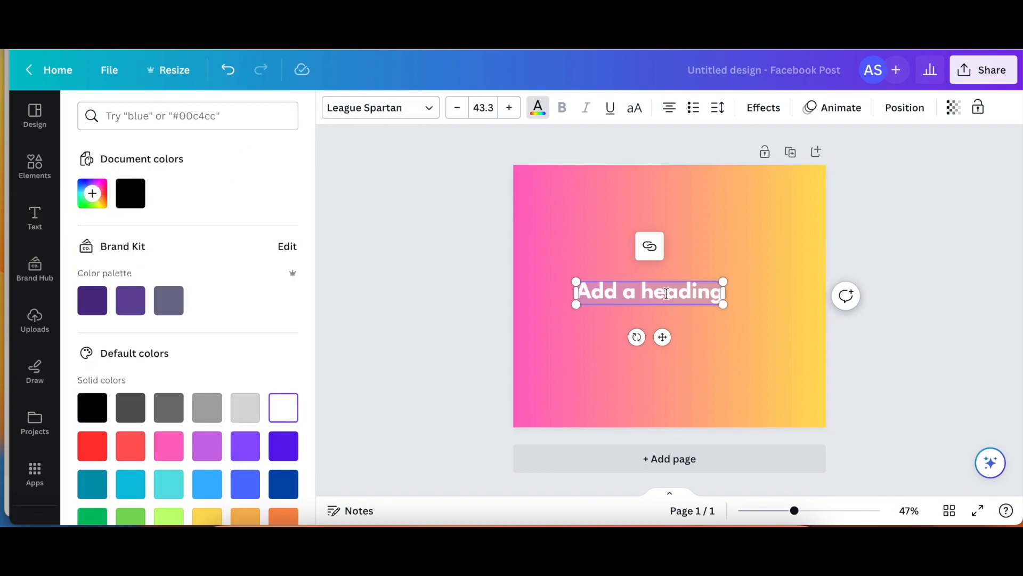
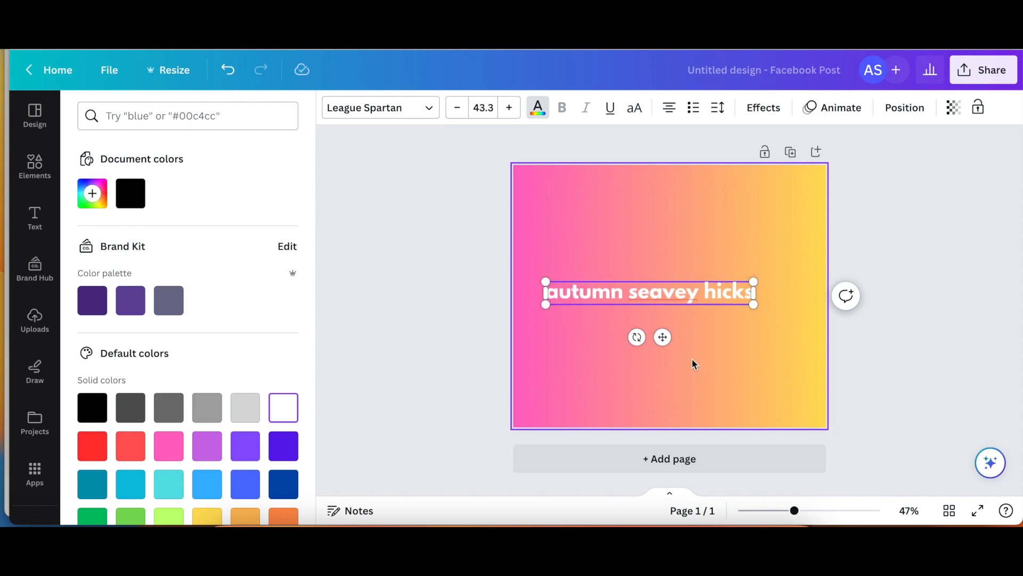
- Apply the Curve effect to the name heading and strengthen its arc
left_click(731, 356)
left_click(686, 291)
left_click(764, 109)
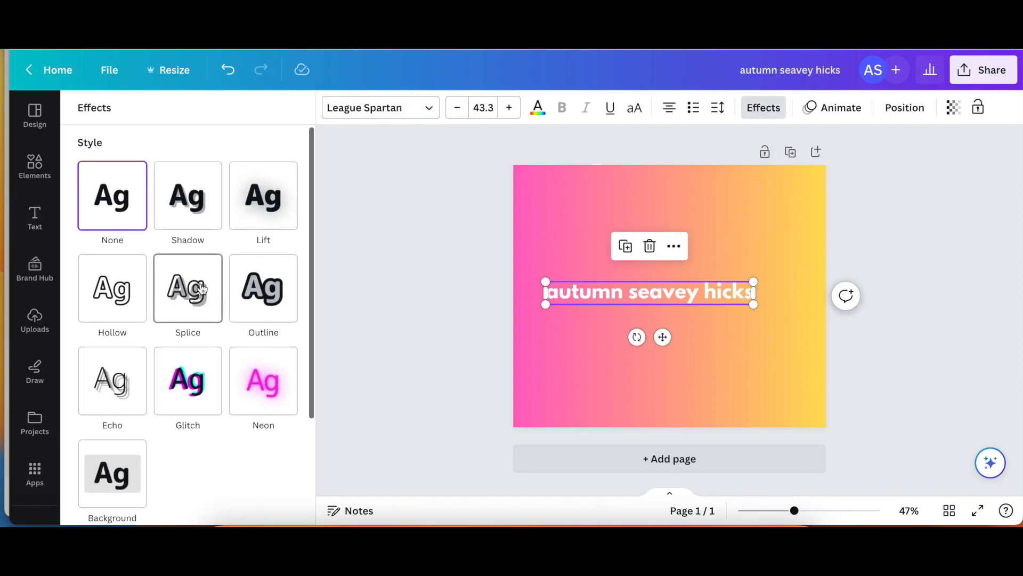
scroll(202, 289, "down", 3)
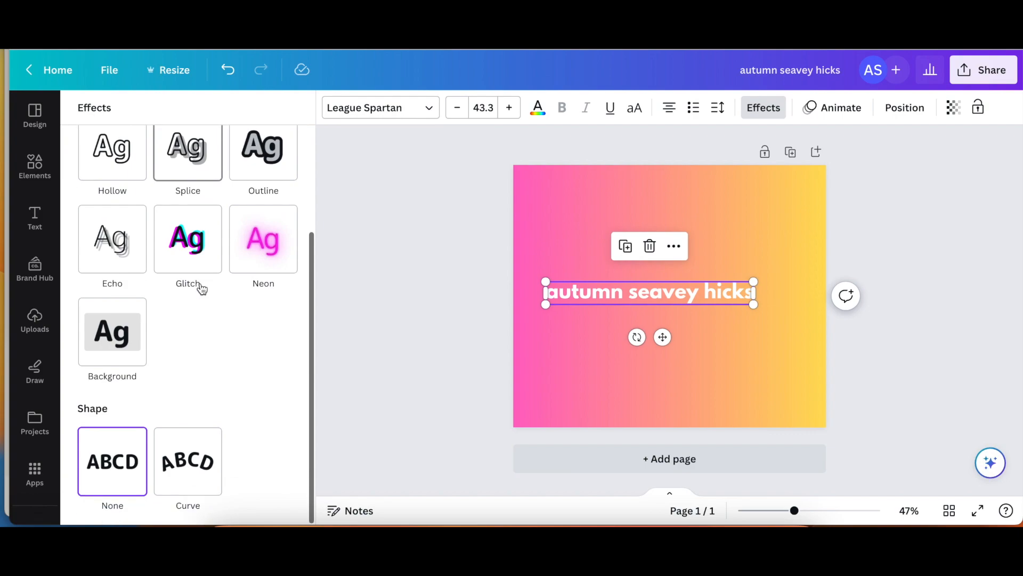
left_click(181, 477)
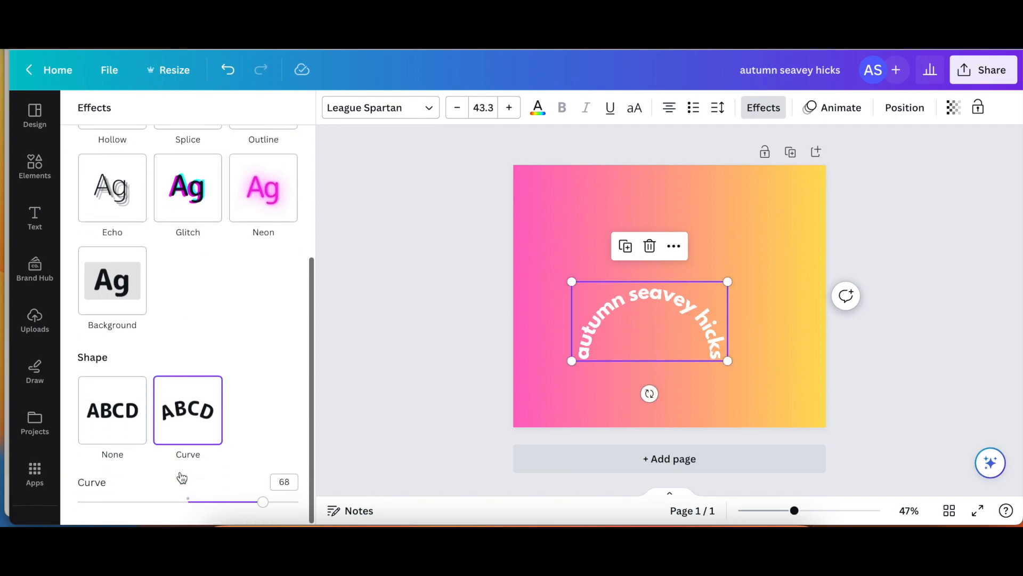
left_click_drag(264, 505, 141, 471)
- Trim the curved heading down to its first word
left_click(587, 371)
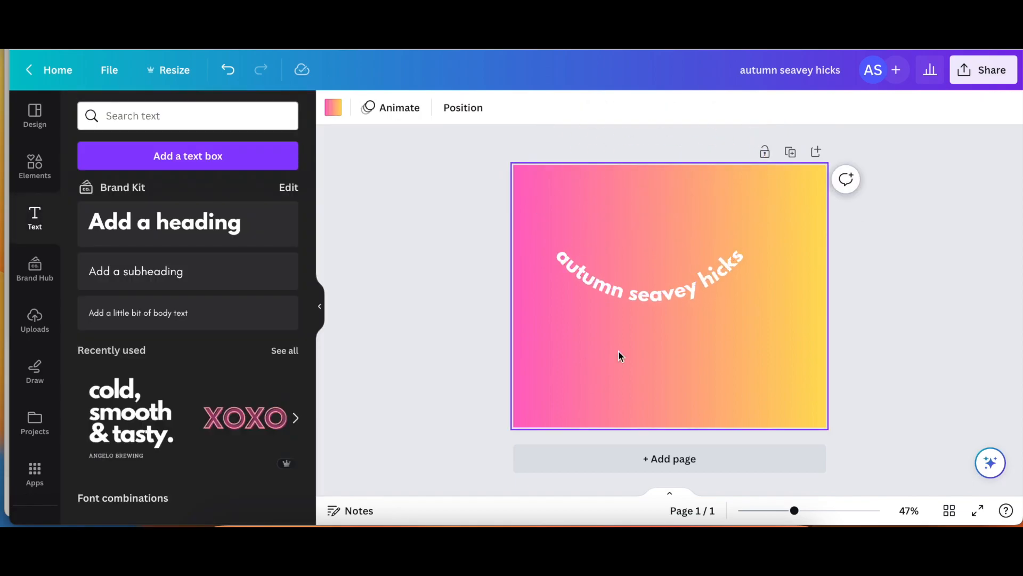
left_click(664, 306)
left_click(664, 306)
left_click_drag(688, 283, 658, 259)
key("BackSpace")
key("BackSpace")
left_click(731, 342)
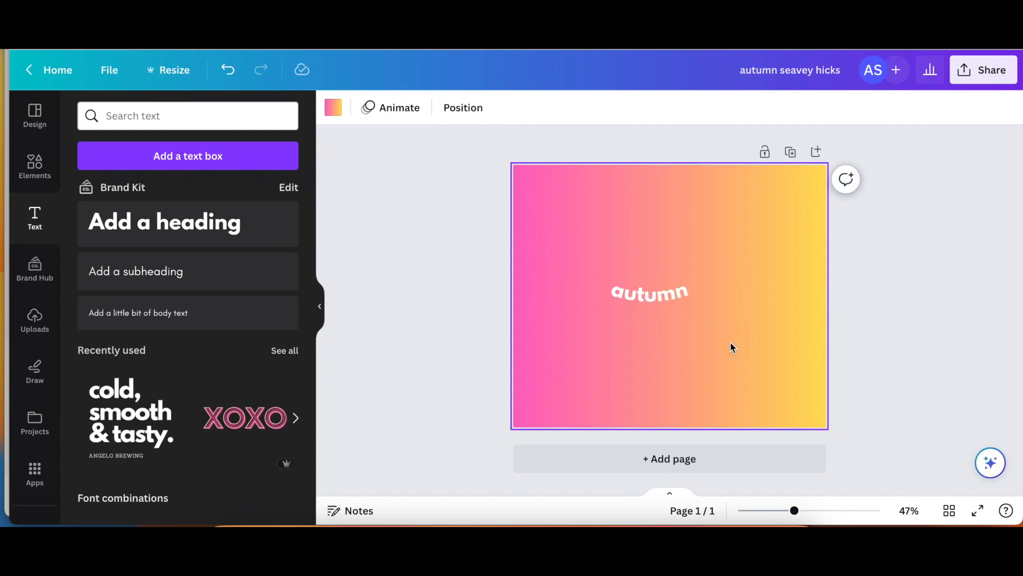
- Duplicate the first word beside it and retype the copy as the second word
left_click(661, 299)
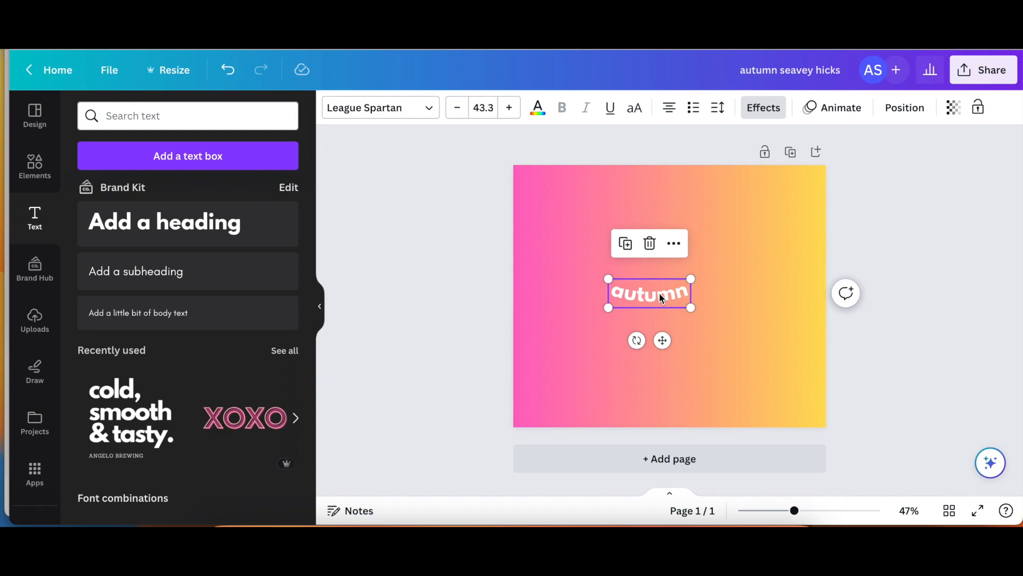
left_click_drag(660, 297, 744, 307)
double_click(744, 307)
key("BackSpace")
left_click(682, 380)
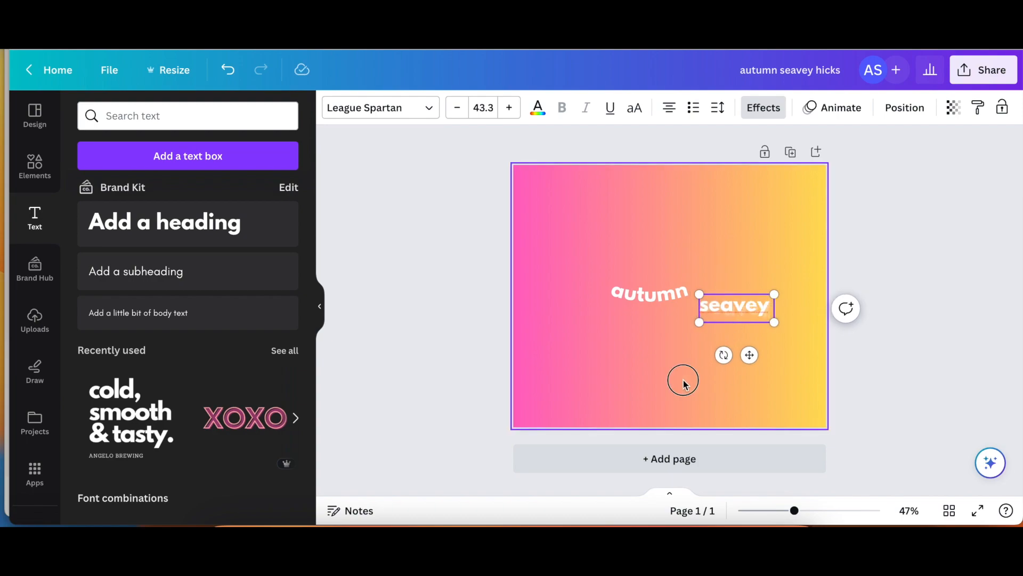
- Paste another copy below as the last word, then place the first two side by side
key("super+v")
left_click_drag(673, 299, 671, 377)
double_click(672, 377)
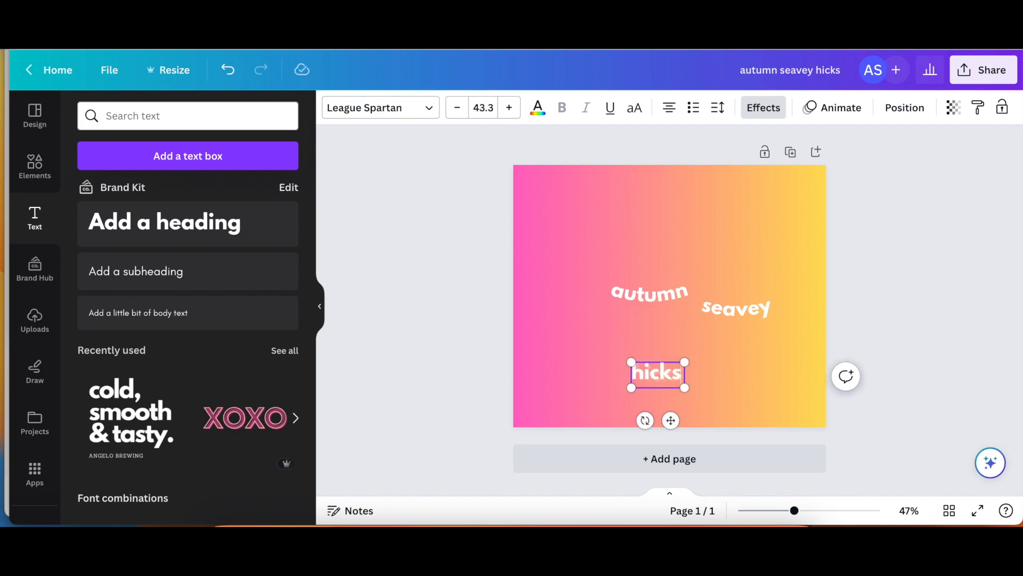
left_click(752, 380)
left_click_drag(647, 300, 571, 303)
left_click_drag(734, 313, 656, 301)
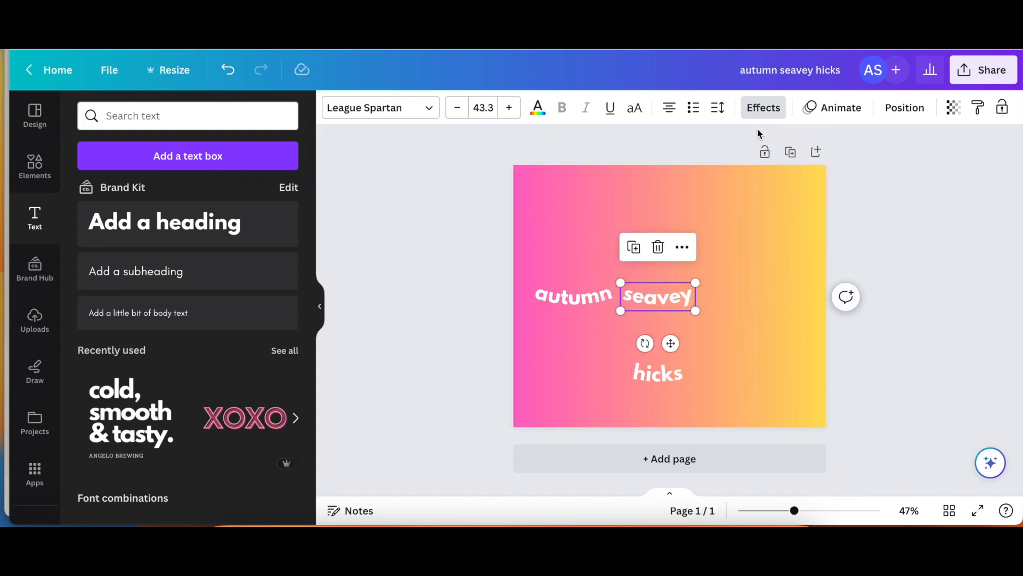
- Reverse the second word's Curve effect to 43
left_click(763, 107)
scroll(245, 376, "down", 4)
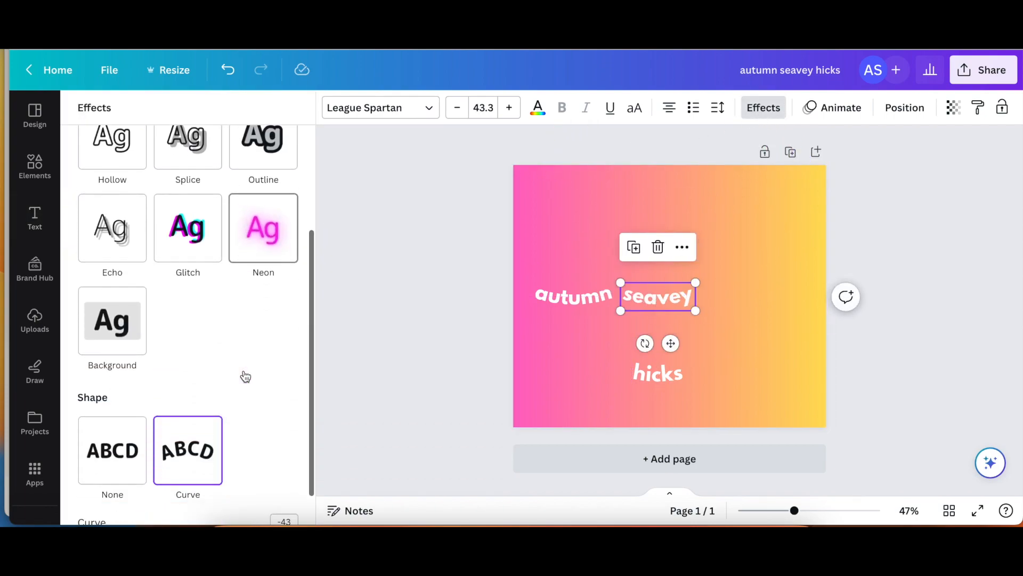
left_click_drag(145, 509, 237, 506)
left_click_drag(668, 300, 664, 292)
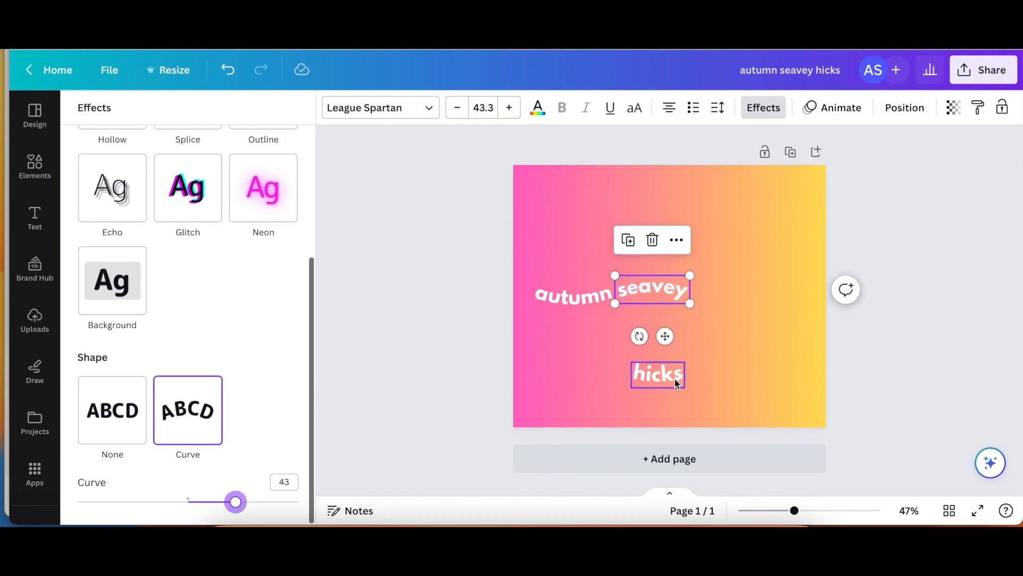
- Move the last word up beside the second word
left_click(668, 375)
left_click_drag(668, 375, 731, 299)
left_click(778, 347)
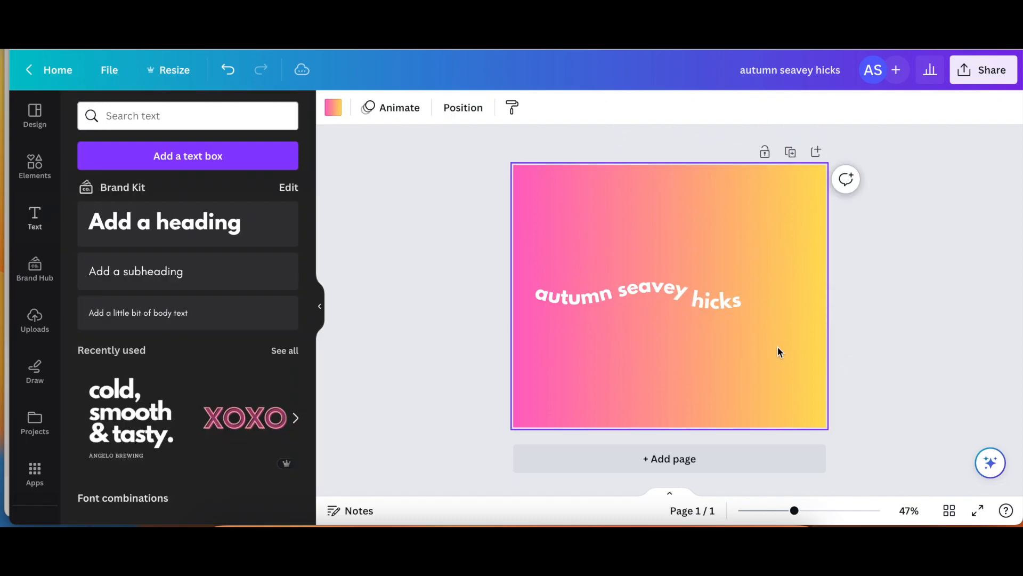
- Nudge the second and last words into alignment on the centre line, then select all three words
left_click(731, 309)
key("Up")
key("Up")
key("Up")
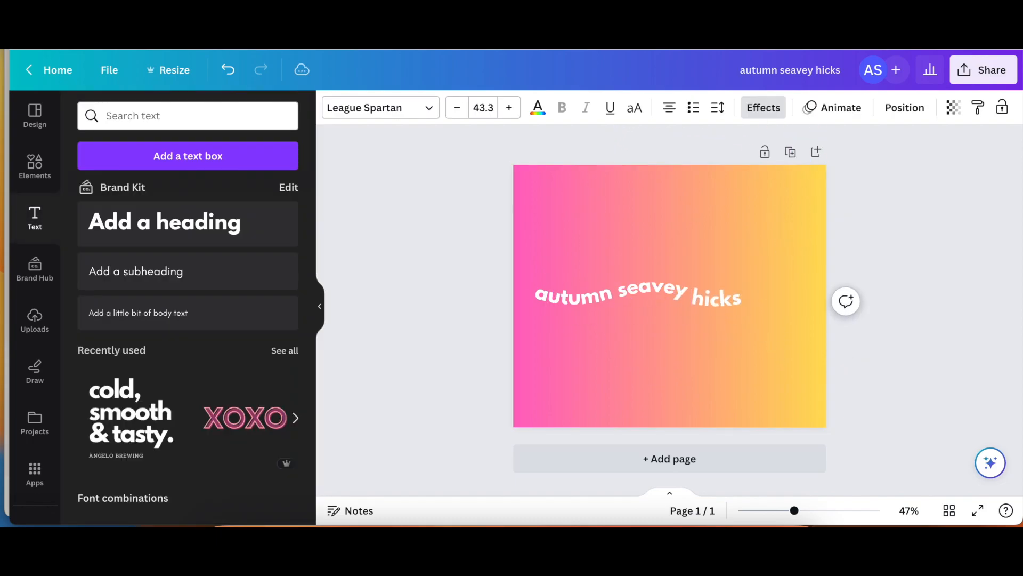
key("Up")
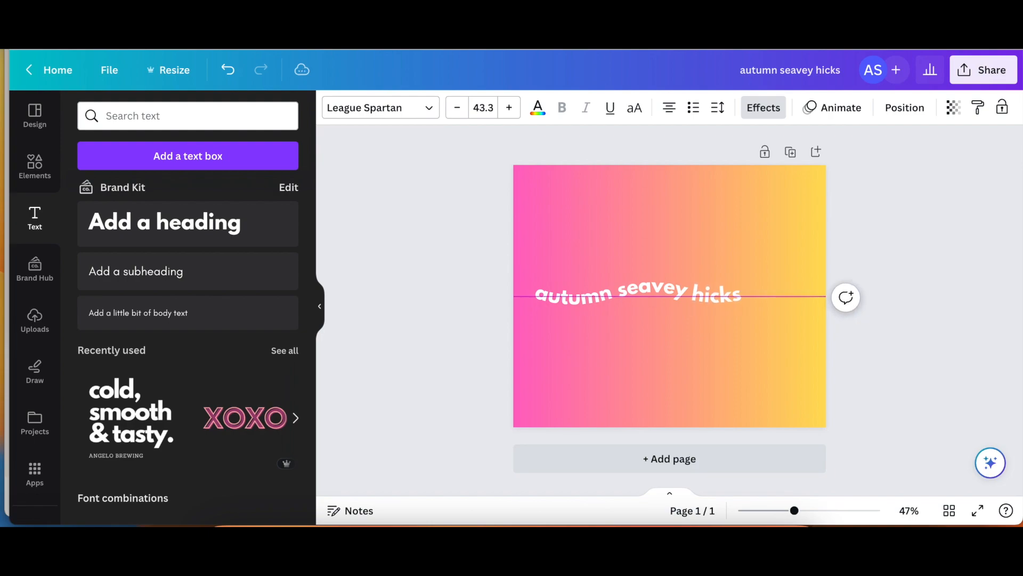
key("Up")
left_click(739, 366)
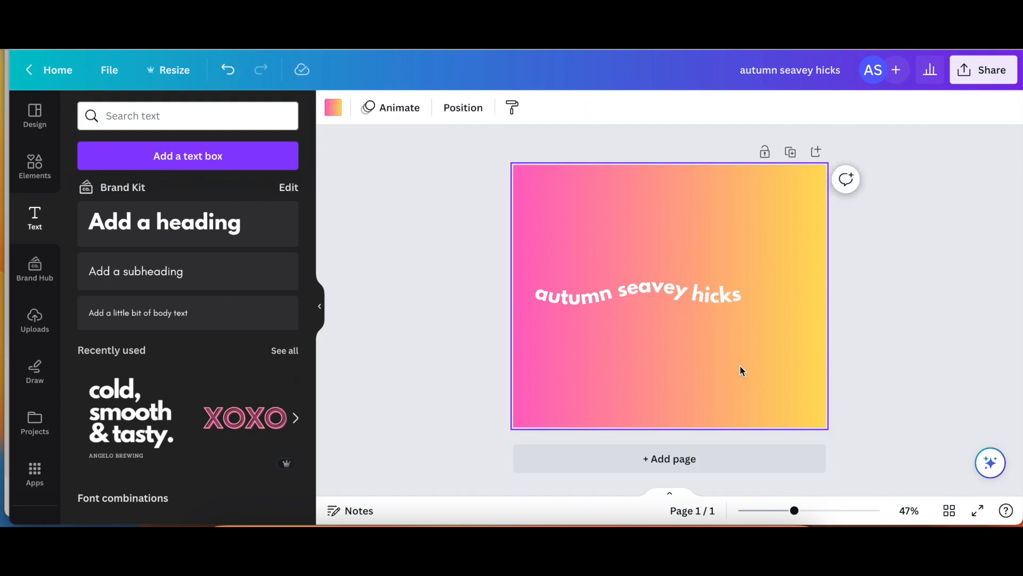
left_click(643, 295)
key("Up")
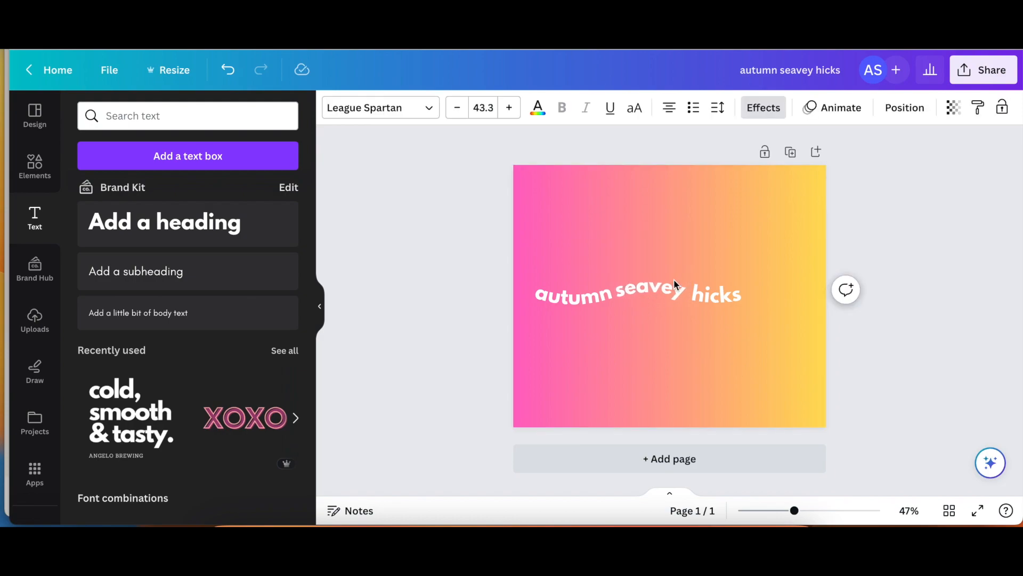
left_click(714, 292)
key("Left")
key("Left")
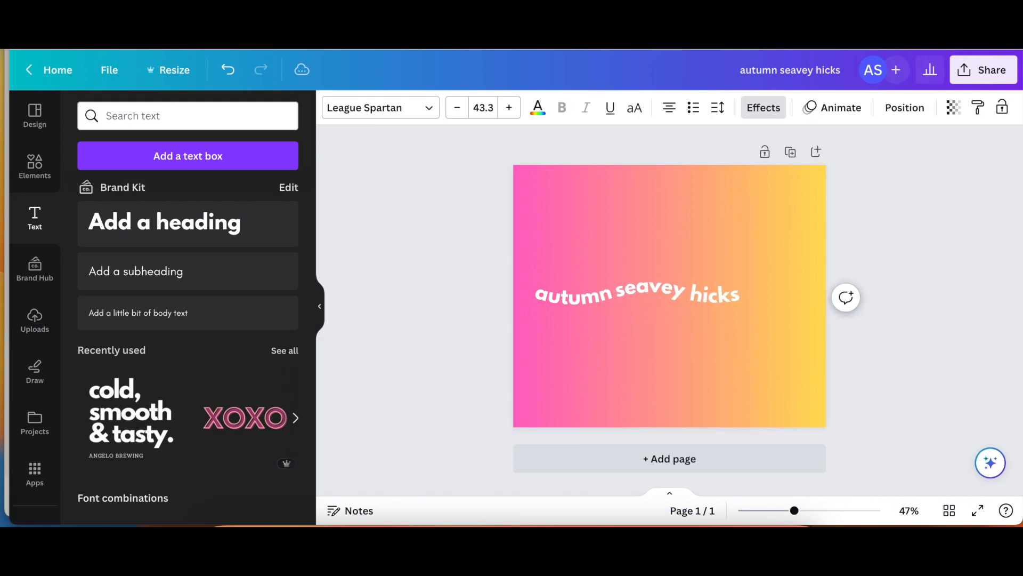
left_click(708, 396)
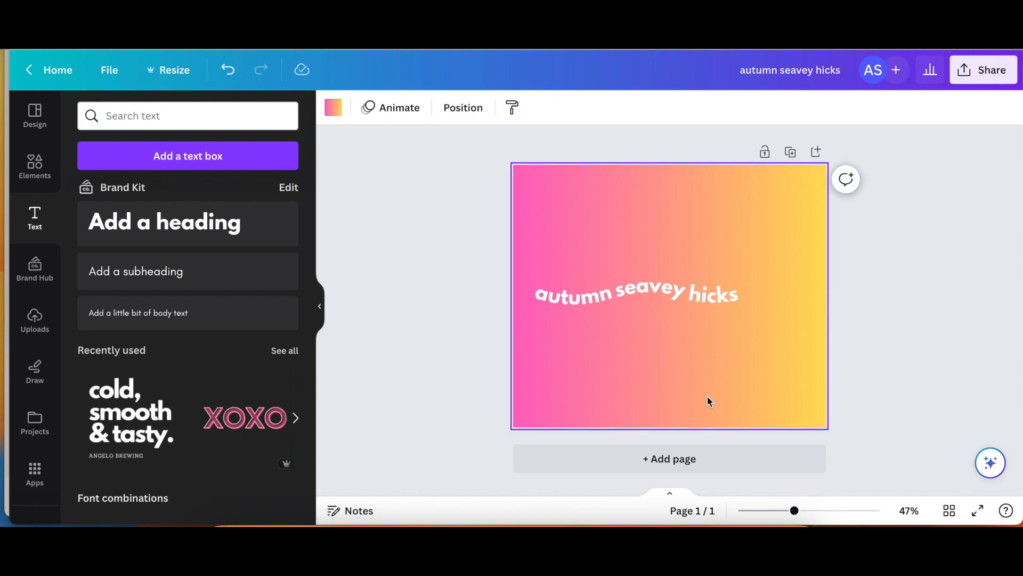
left_click_drag(562, 262, 762, 322)
- Delete the three words and add a new enlarged white heading
key("Delete")
left_click(235, 238)
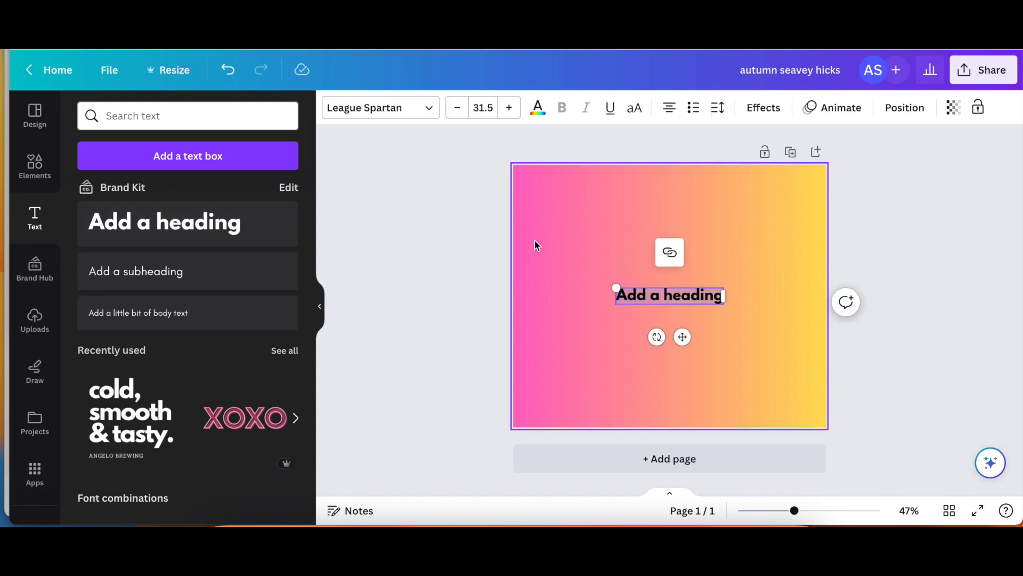
left_click(538, 107)
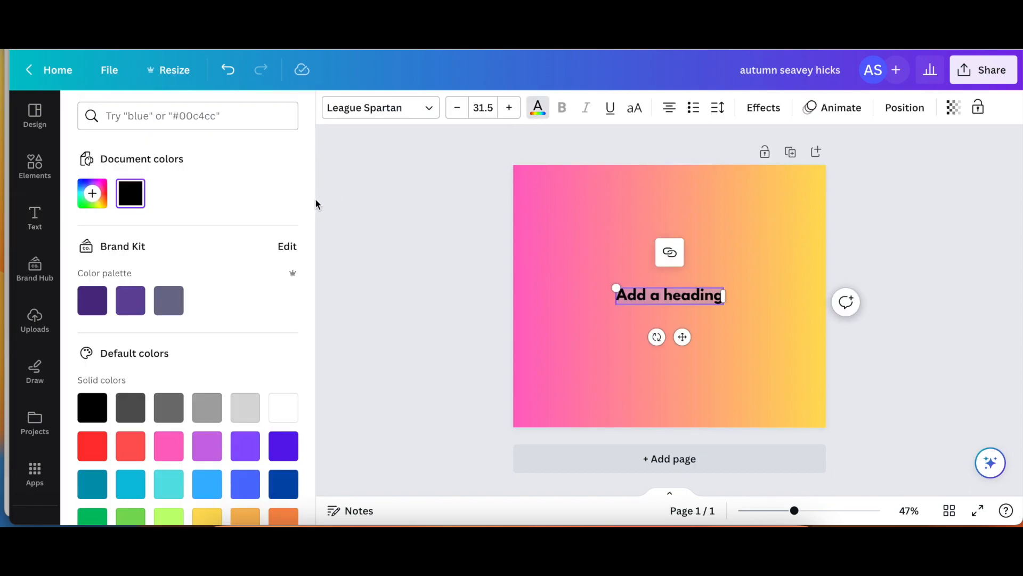
left_click(276, 407)
left_click_drag(615, 288, 539, 283)
- Change the heading text to 'catch', removing 'a wave'
left_click(599, 291)
type("cat")
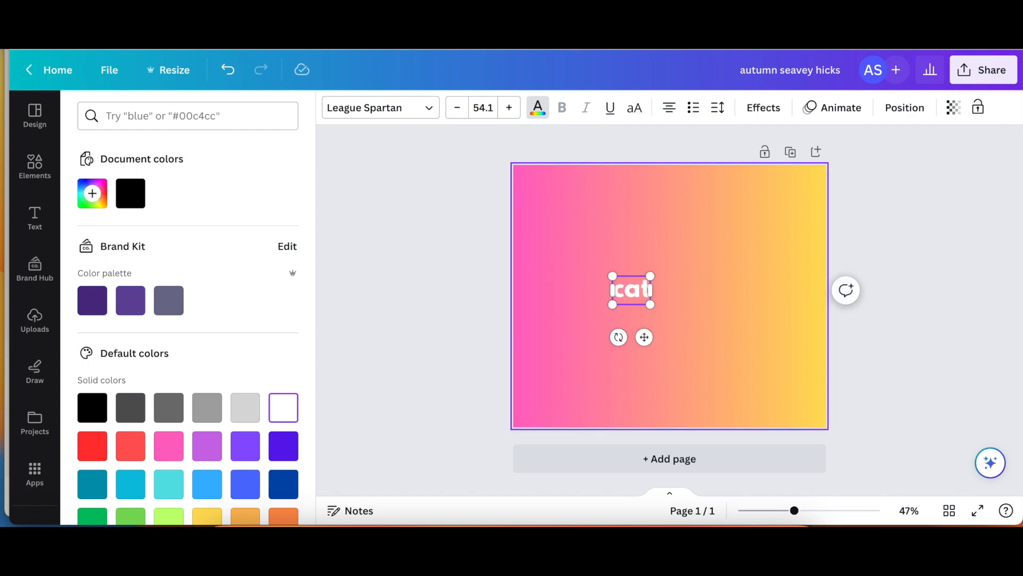
type("ch a wave")
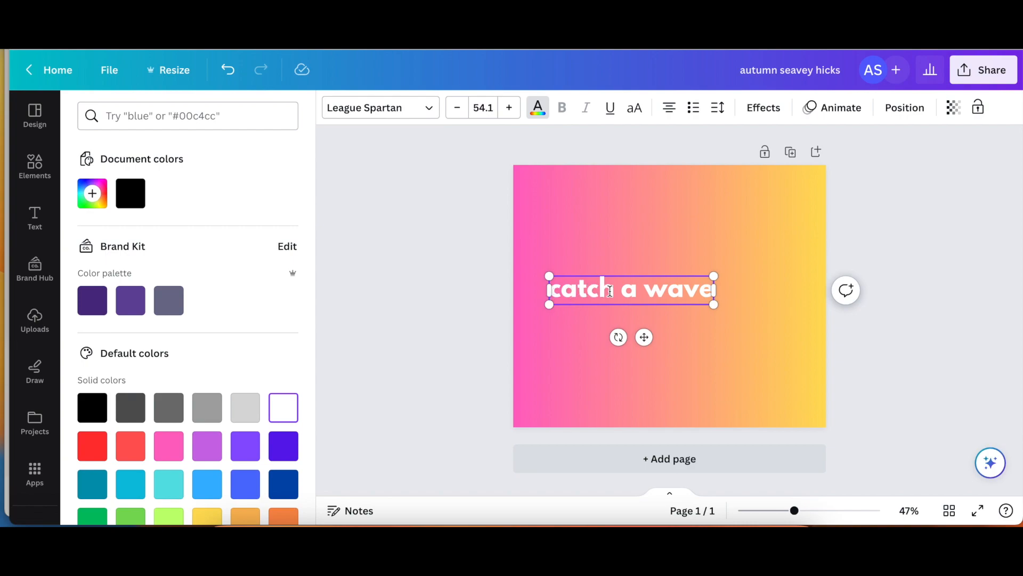
left_click_drag(622, 291, 737, 301)
key("super+c")
key("BackSpace")
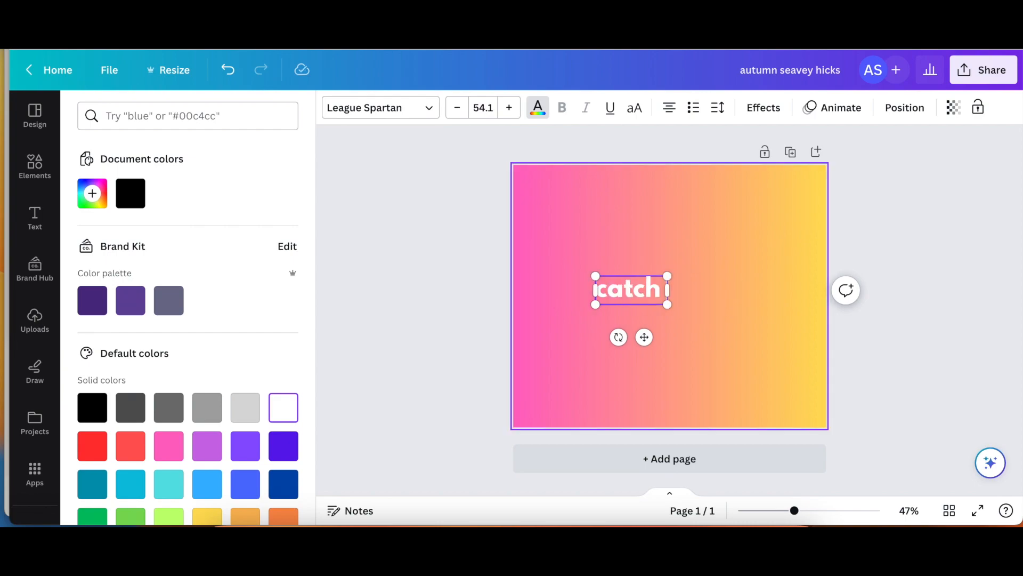
left_click(694, 364)
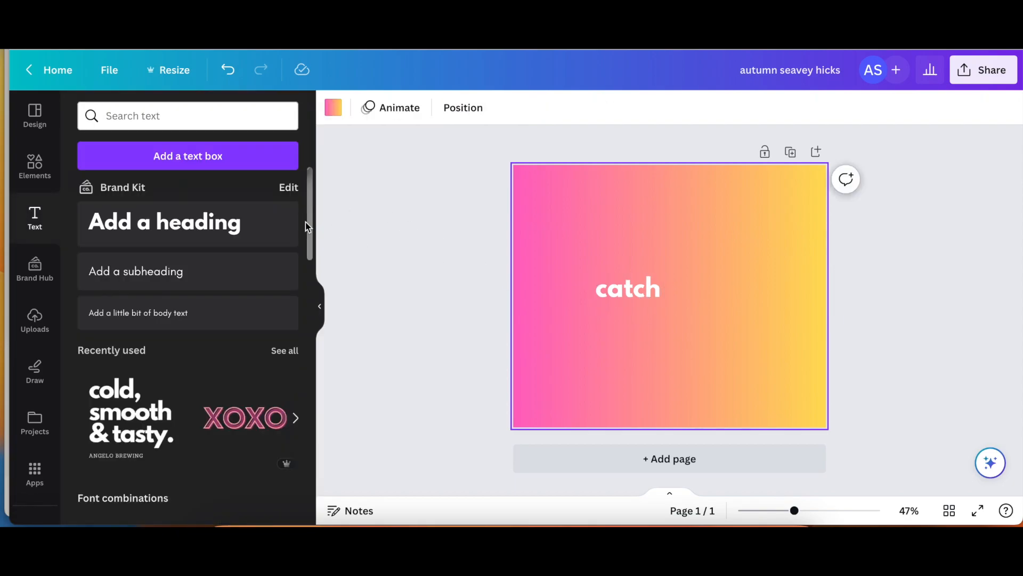
- Add a new heading reading 'a wave' and make it white
left_click(287, 224)
key("super+v")
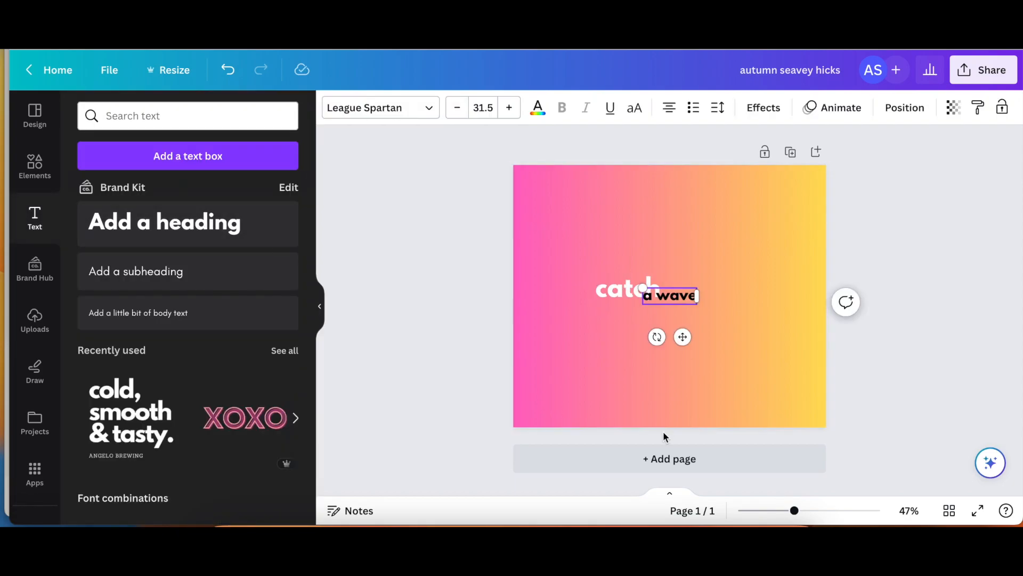
double_click(673, 303)
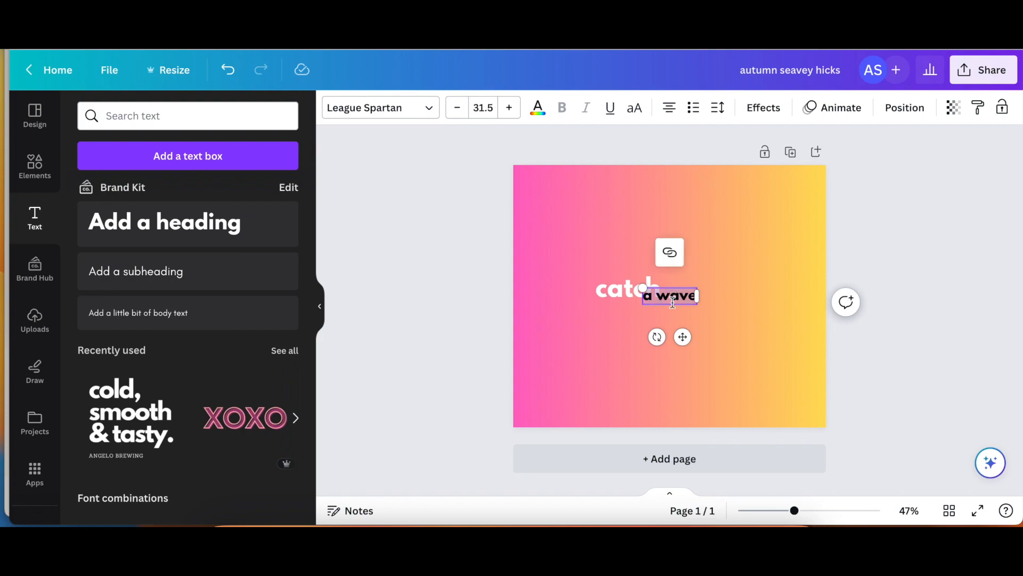
left_click(540, 108)
left_click(281, 408)
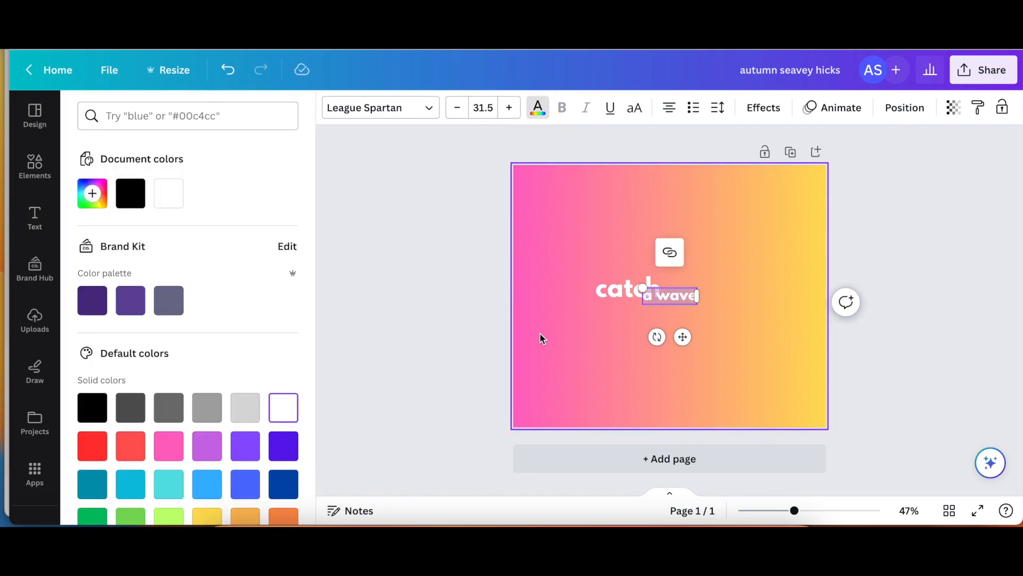
- Set 'a wave' to font size 54.1 and place it right of 'catch'
left_click(602, 291)
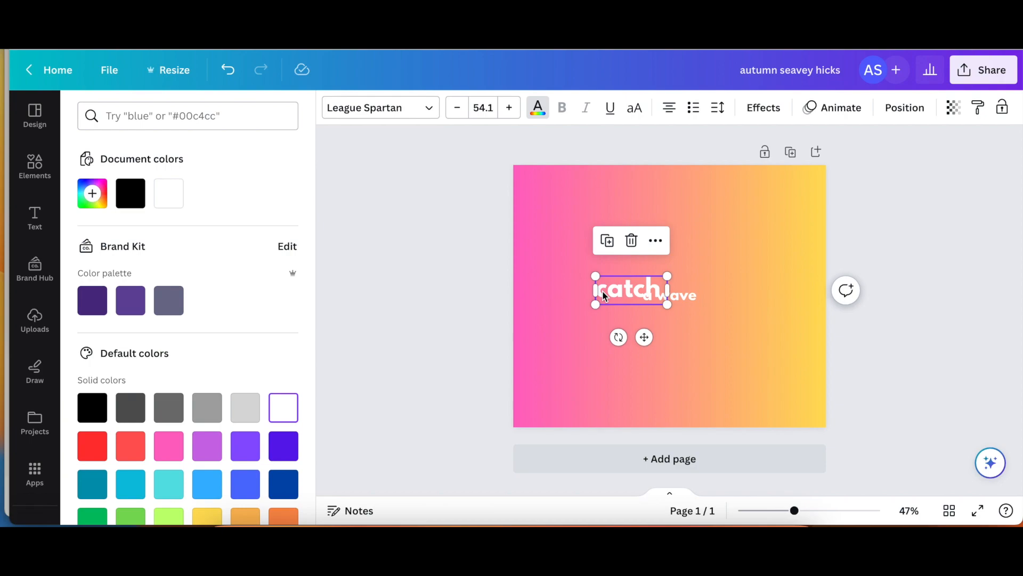
left_click(686, 306)
left_click(487, 107)
left_click(490, 107)
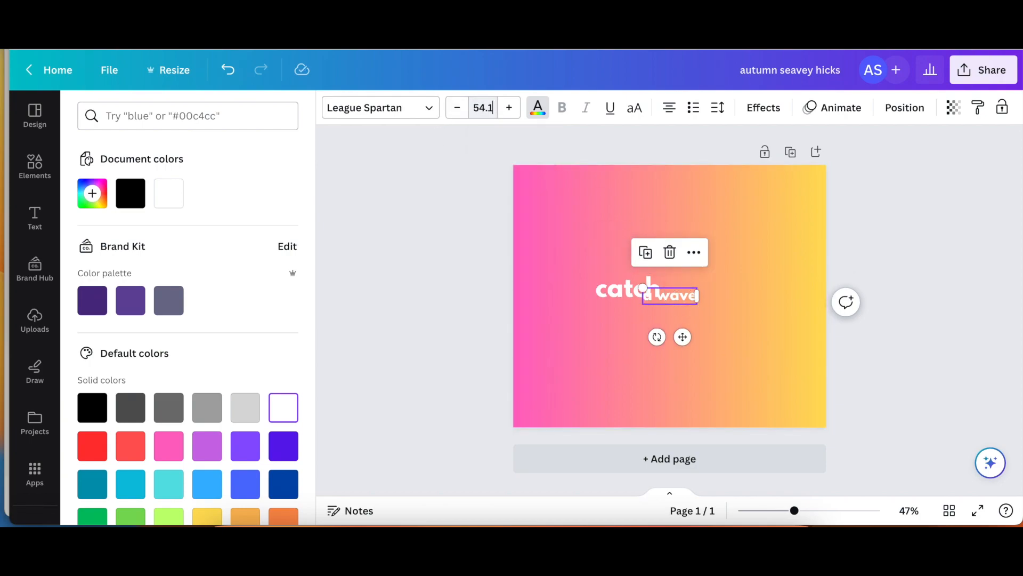
type("54.1")
key("Return")
left_click_drag(693, 304, 716, 295)
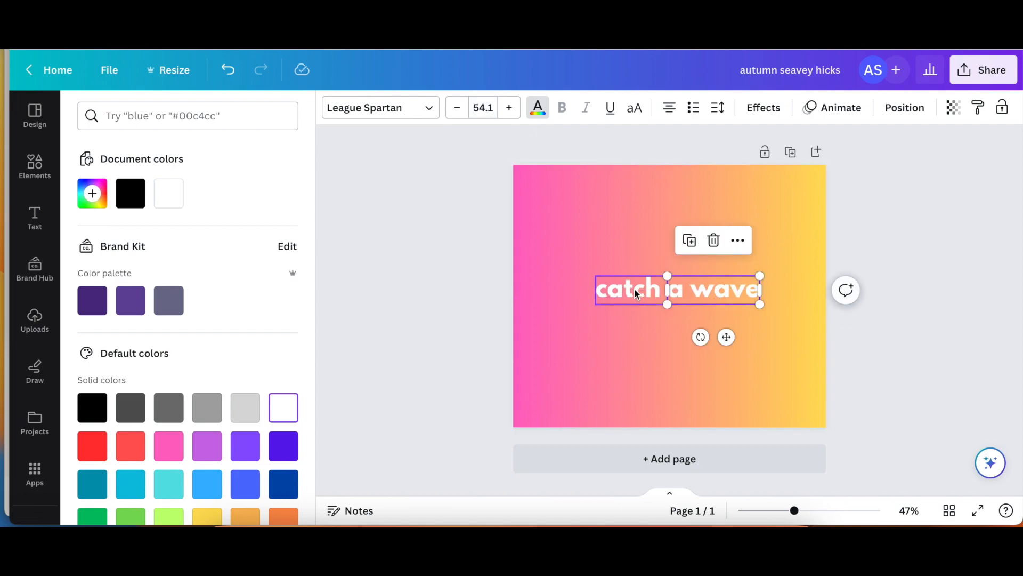
left_click(637, 292)
- Curve 'catch' into an arc and bend 'a wave' the opposite way
left_click(762, 108)
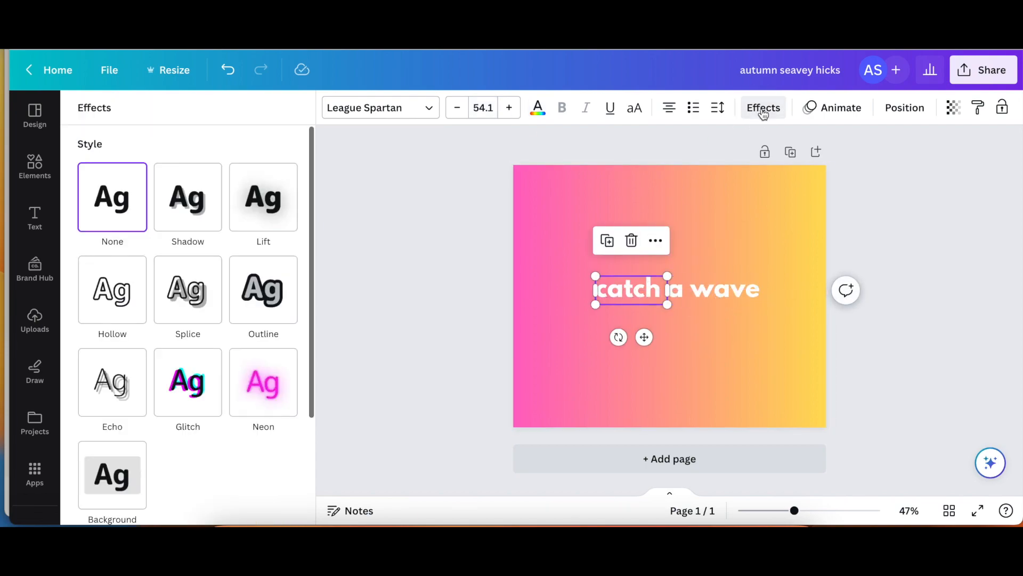
scroll(190, 450, "down", 3)
scroll(188, 450, "down", 1)
left_click(187, 457)
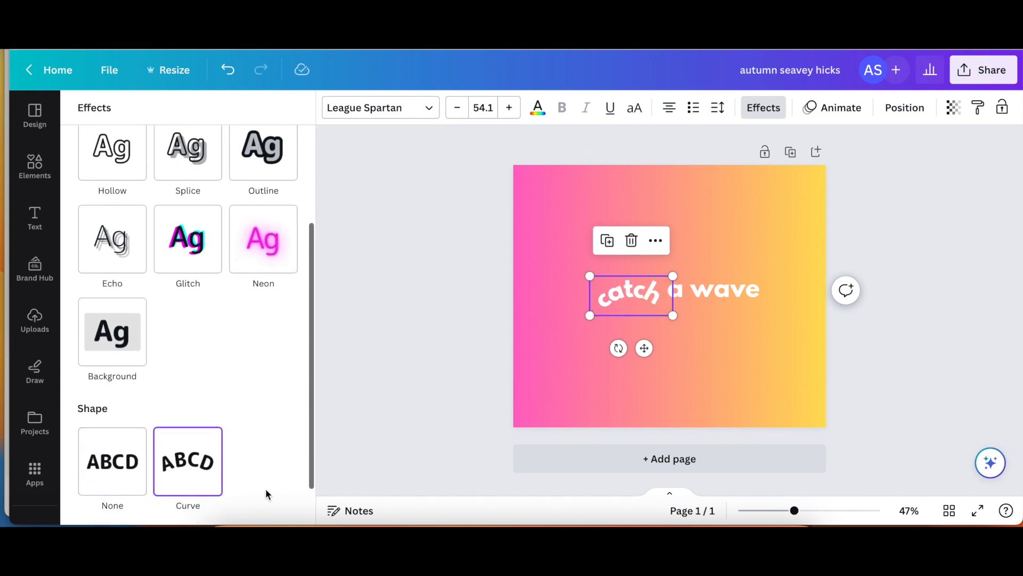
left_click(702, 288)
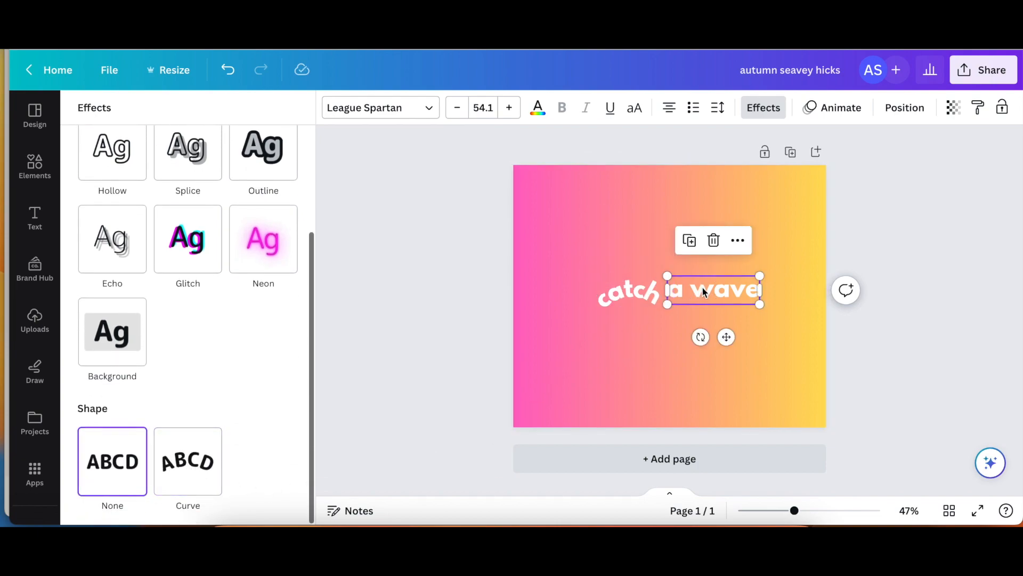
left_click(195, 461)
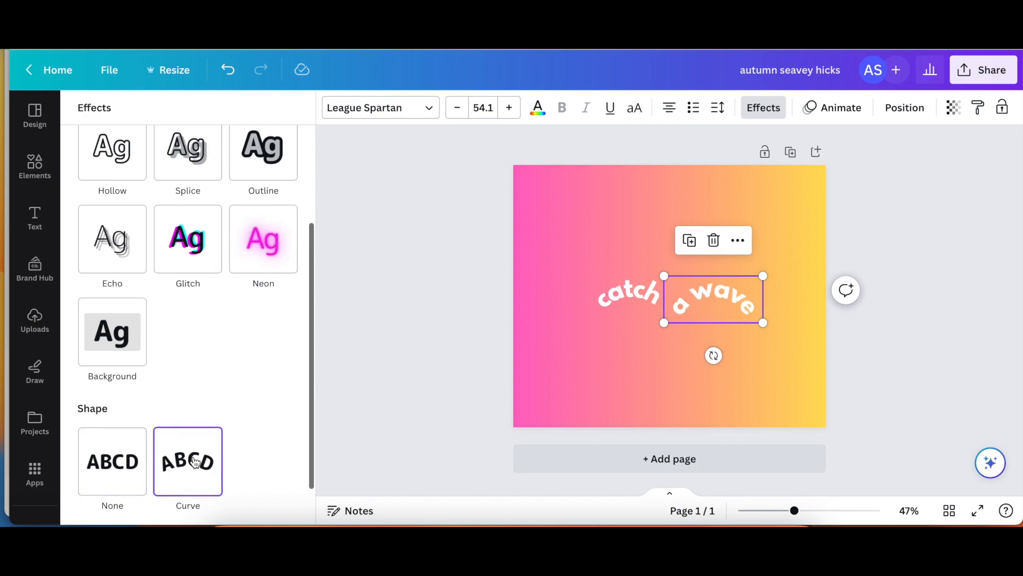
left_click_drag(301, 506, 118, 501)
- Adjust the curves to 79 for 'catch' and -80 for 'a wave', then lower 'a wave' to meet 'catch'
left_click(599, 309)
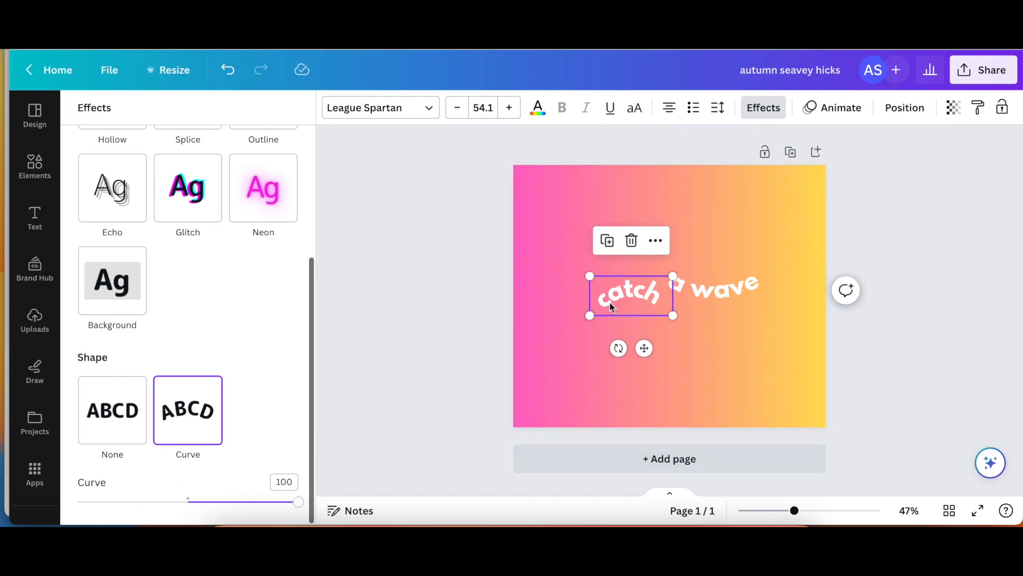
left_click_drag(298, 506, 277, 503)
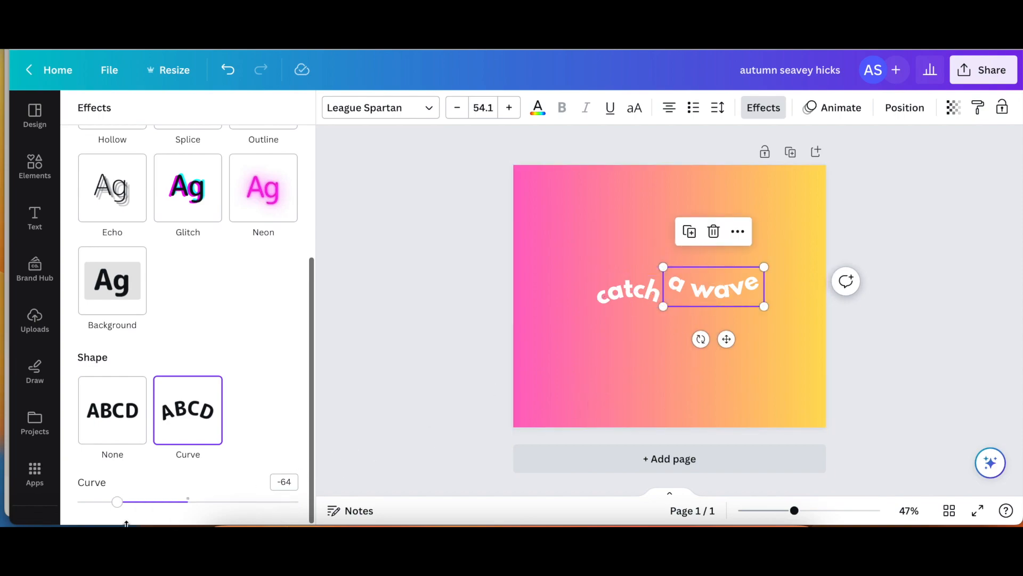
left_click_drag(121, 510, 101, 511)
left_click_drag(721, 290, 717, 319)
left_click(704, 397)
- Nudge the 'a wave' text slightly upward
left_click(722, 320)
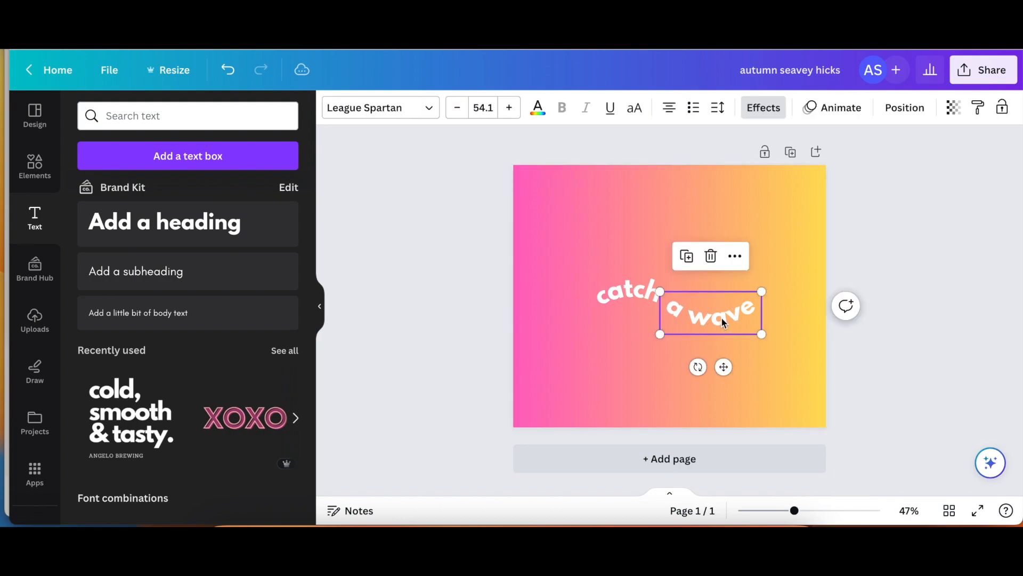
key("Escape")
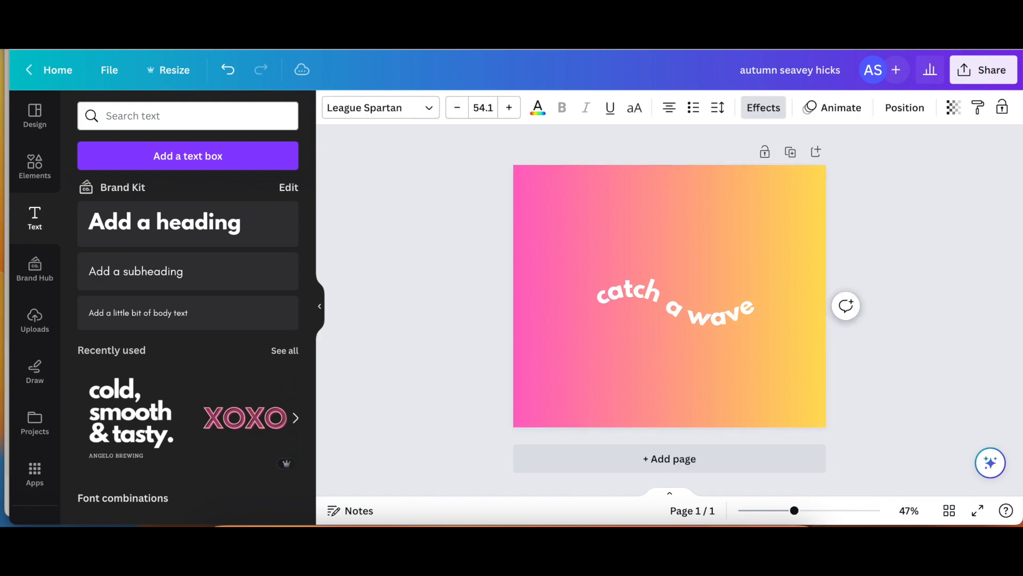
key("Up")
key("Up")
key("Up")
key("Up")
key("Up")
key("Up")
key("Up")
key("Up")
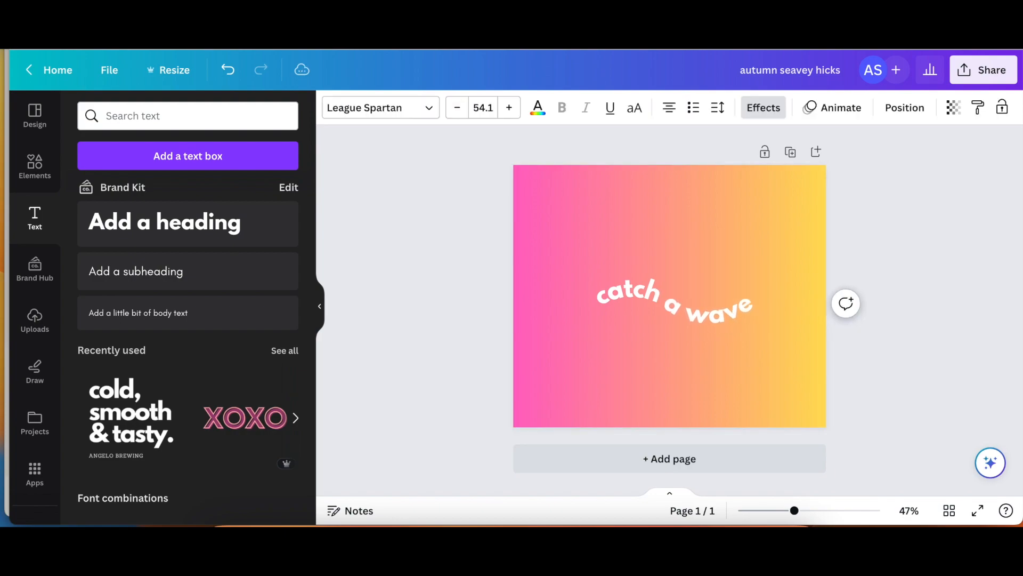
left_click(688, 414)
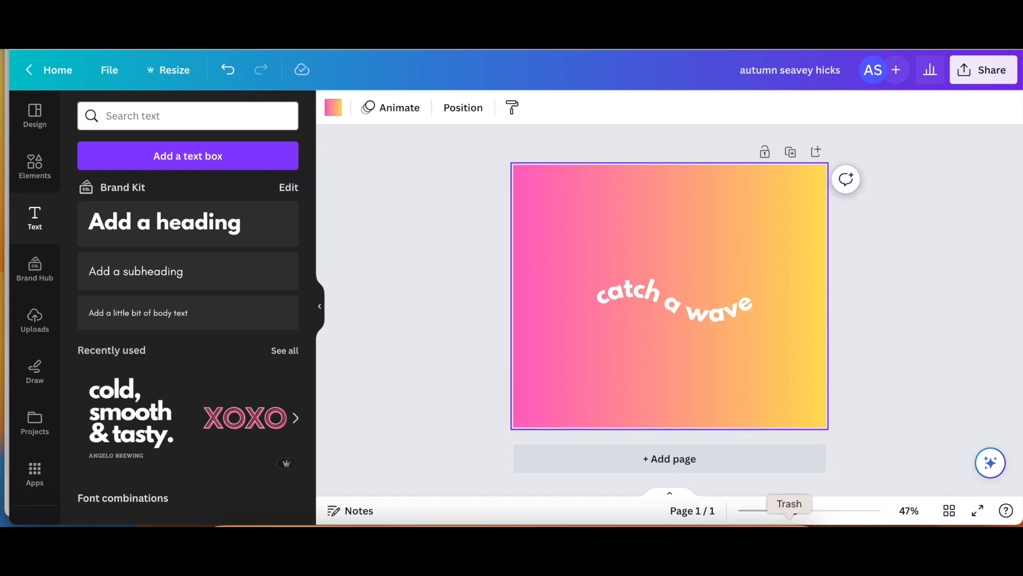
- Move 'catch' and 'a wave' together up-left, tilt them to -14°, then shift them further left
left_click_drag(595, 246, 753, 382)
left_click_drag(739, 315, 719, 289)
mouse_move(657, 336)
left_mouse_down()
mouse_move(692, 338)
mouse_move(667, 347)
left_mouse_up()
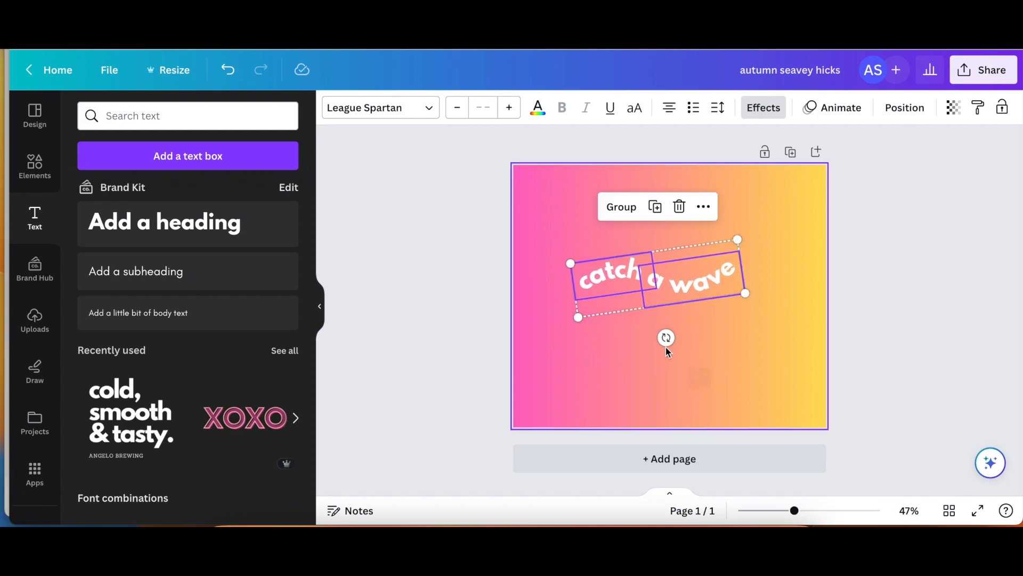
left_click(767, 339)
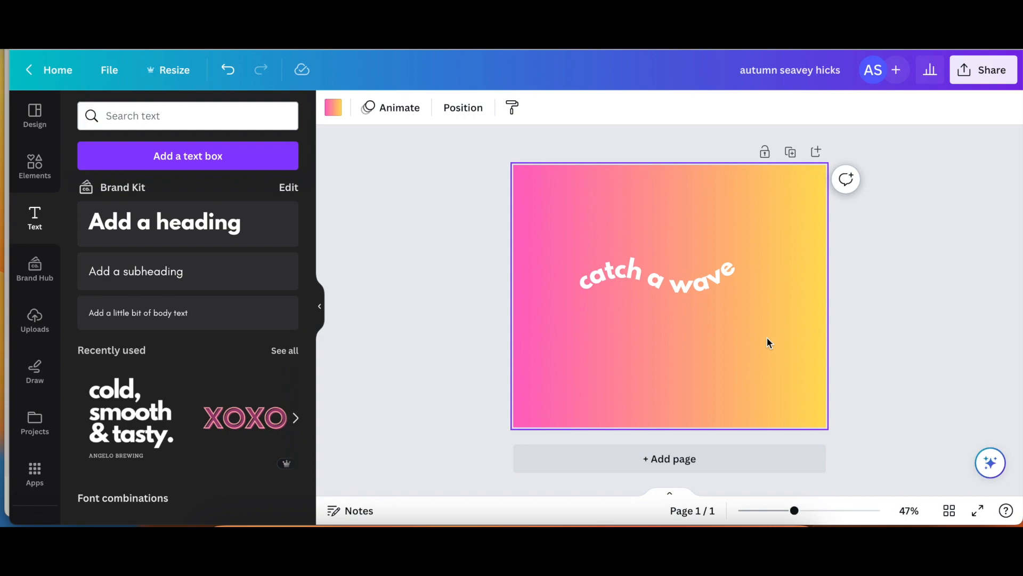
left_click_drag(638, 242, 663, 294)
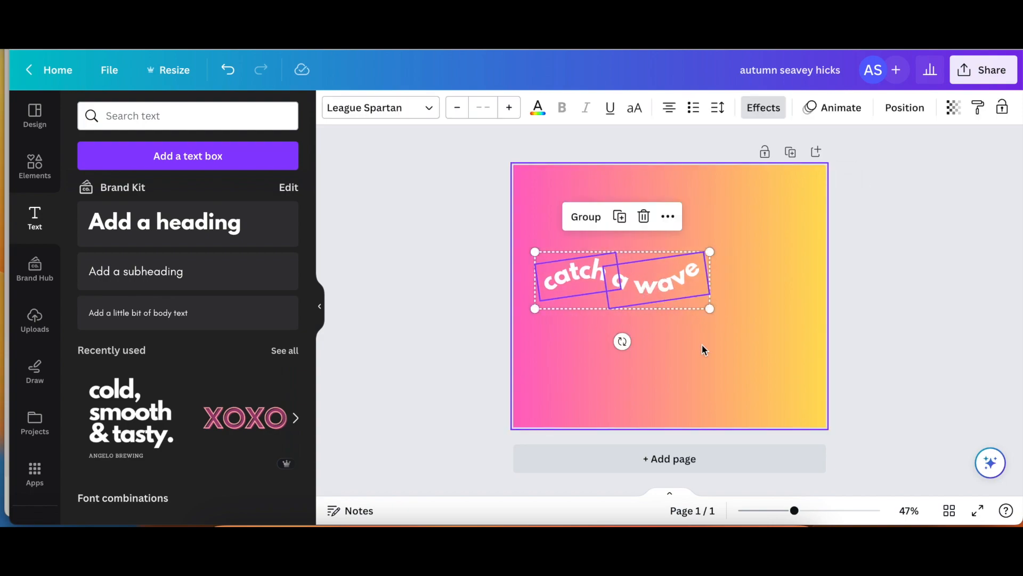
left_click(715, 364)
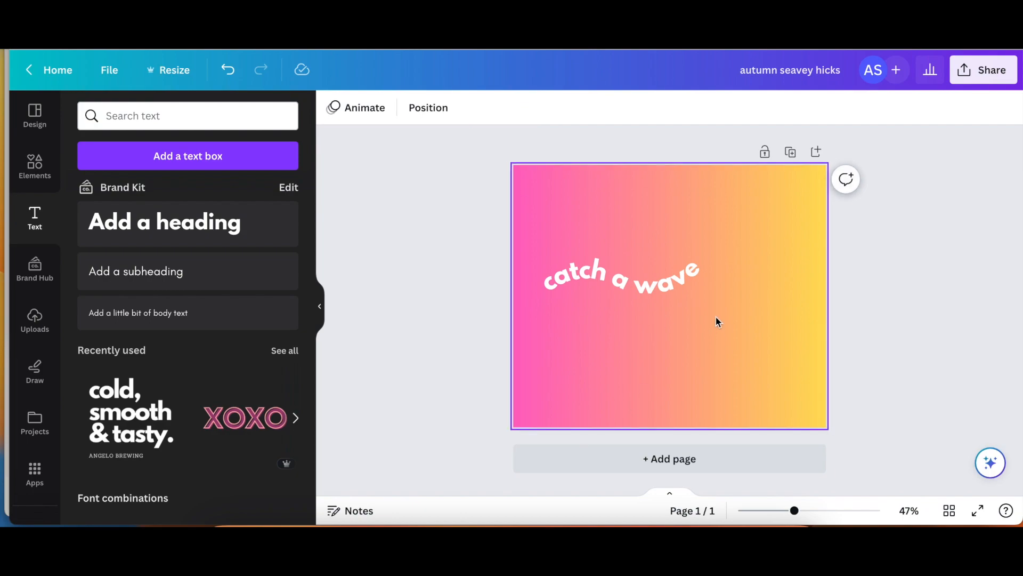
- Duplicate 'a wave' below the line and change the copy's text to 'of fun'
left_click(688, 288)
left_click_drag(687, 287, 676, 359)
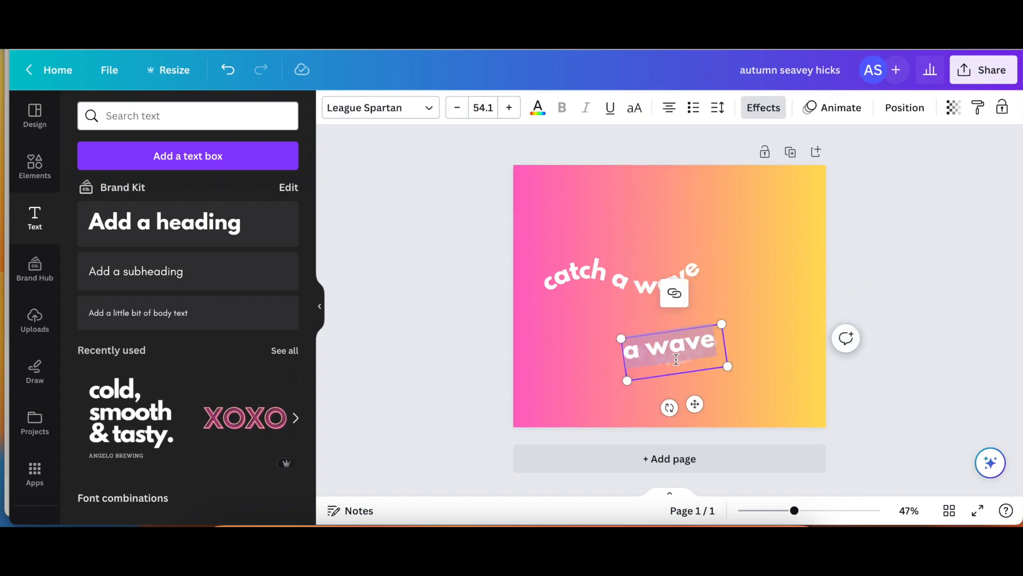
type("of fun")
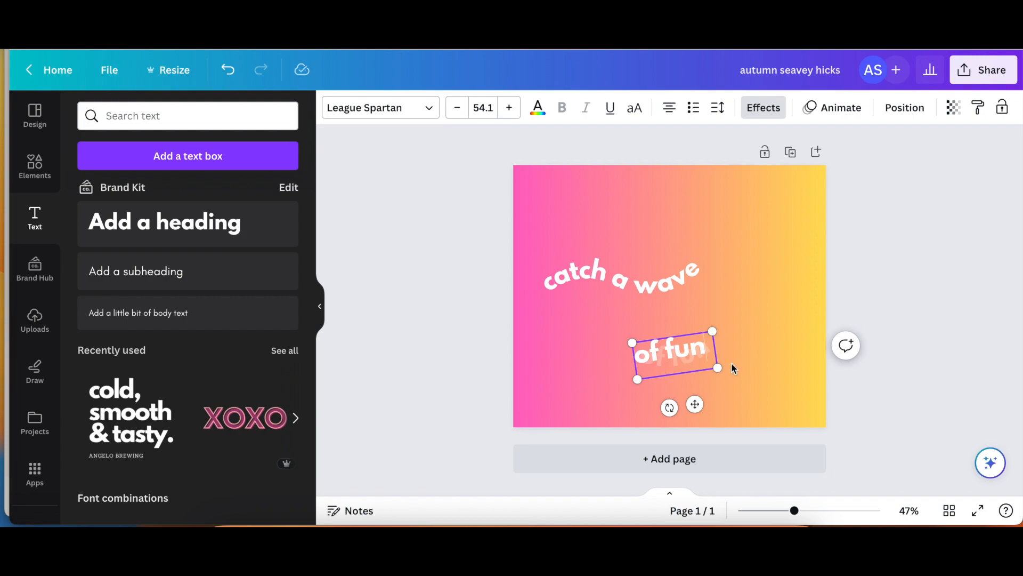
left_click(761, 371)
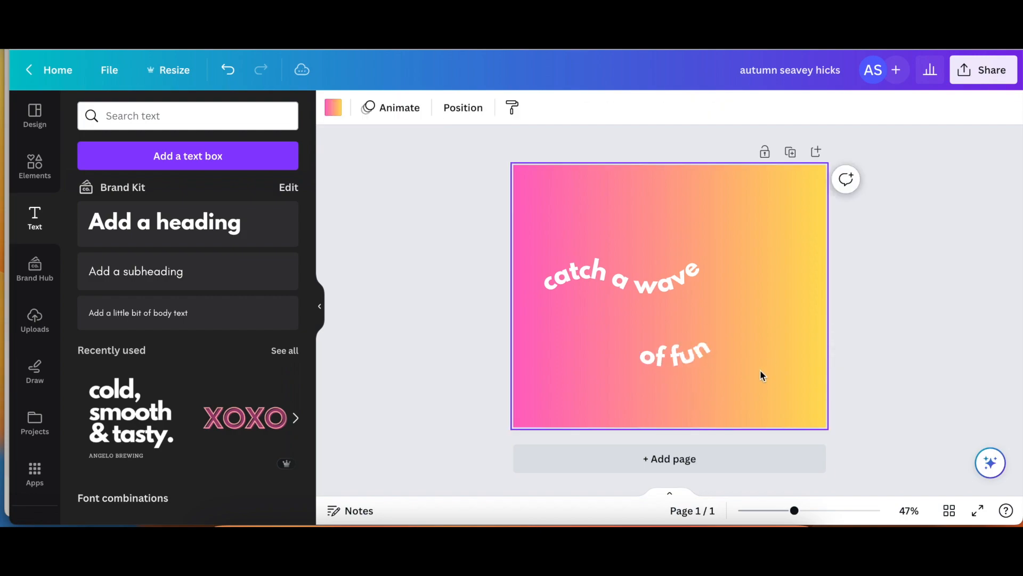
- Curve 'of fun' to 80, place it after 'a wave', and rotate all three pieces about 8°
left_click(702, 357)
left_click(763, 107)
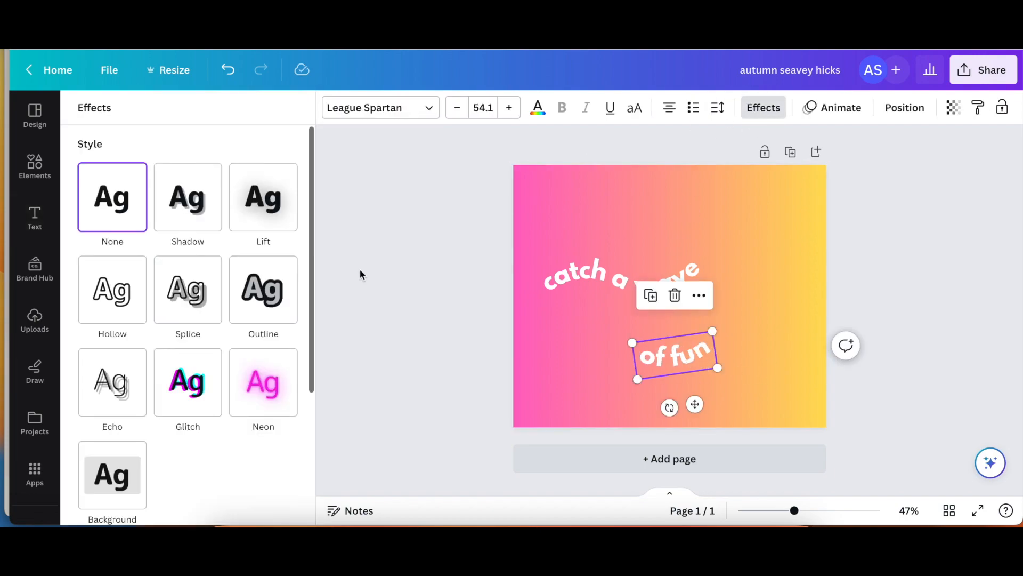
scroll(233, 412, "down", 3)
left_click_drag(99, 502, 277, 504)
left_click_drag(679, 363, 751, 263)
left_click(626, 415)
left_click_drag(558, 226, 763, 289)
left_click_drag(658, 341, 650, 342)
- Nudge 'of fun' one step left to join the rest of the wavy phrase
left_click(770, 385)
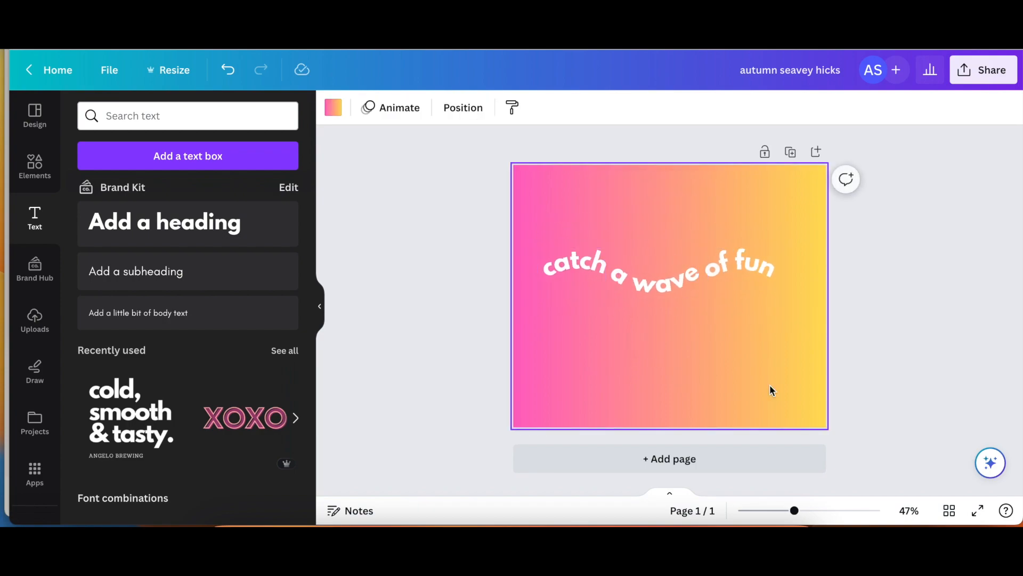
left_click(753, 264)
key("Left")
key("Left")
key("Left")
key("Left")
key("Left")
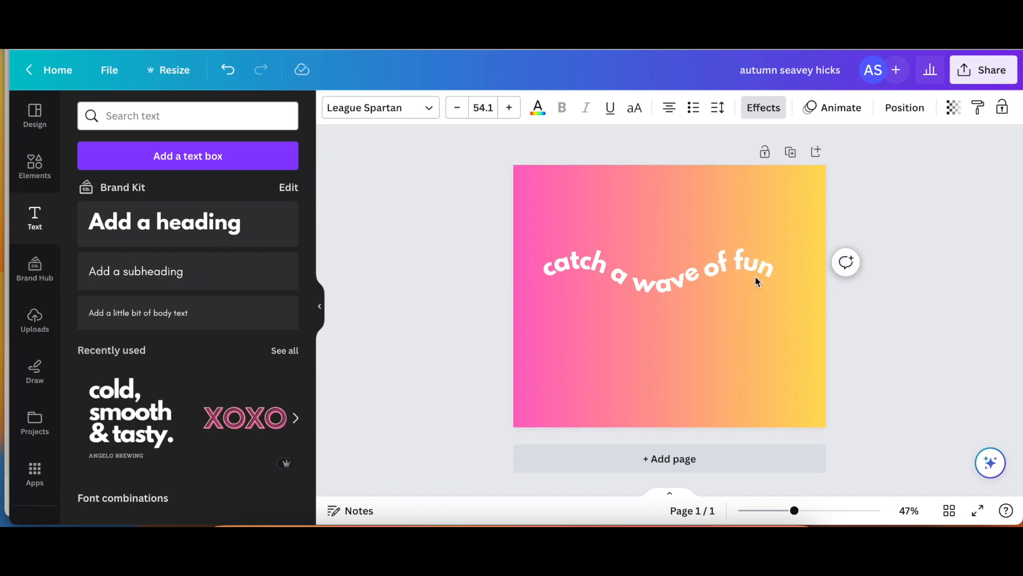
left_click(738, 325)
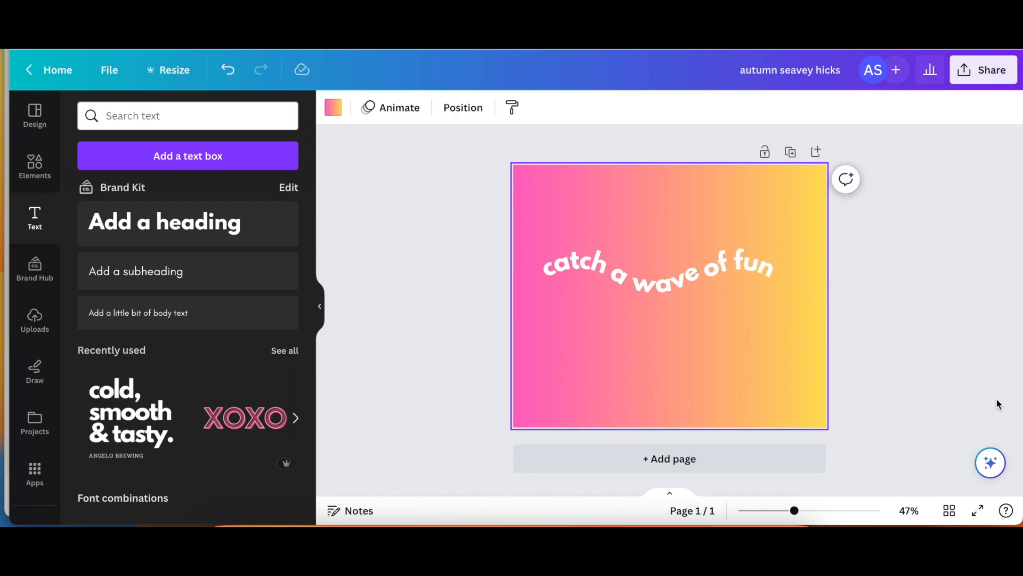